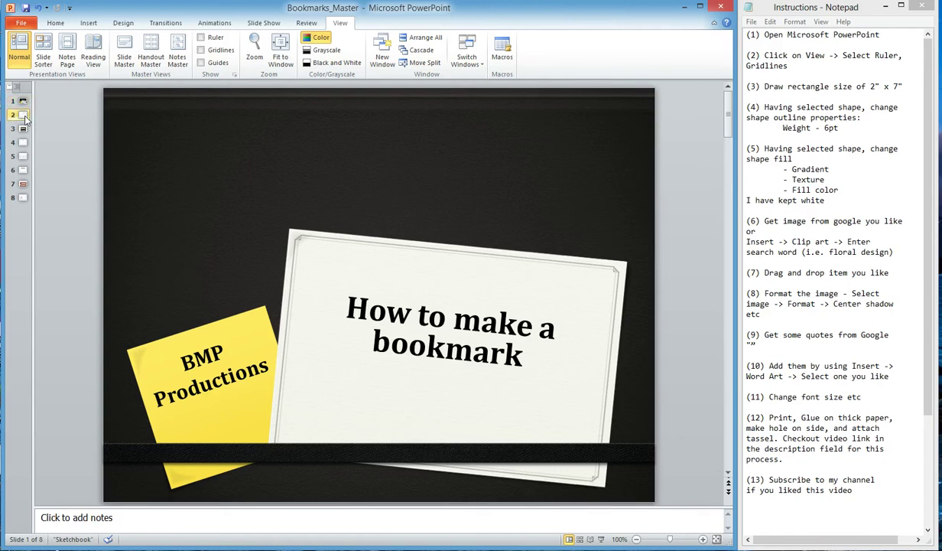
Step: Draw a wide rectangle, about 7.4 by 1.8 inches, below the title on the Demo slide
click(24, 115)
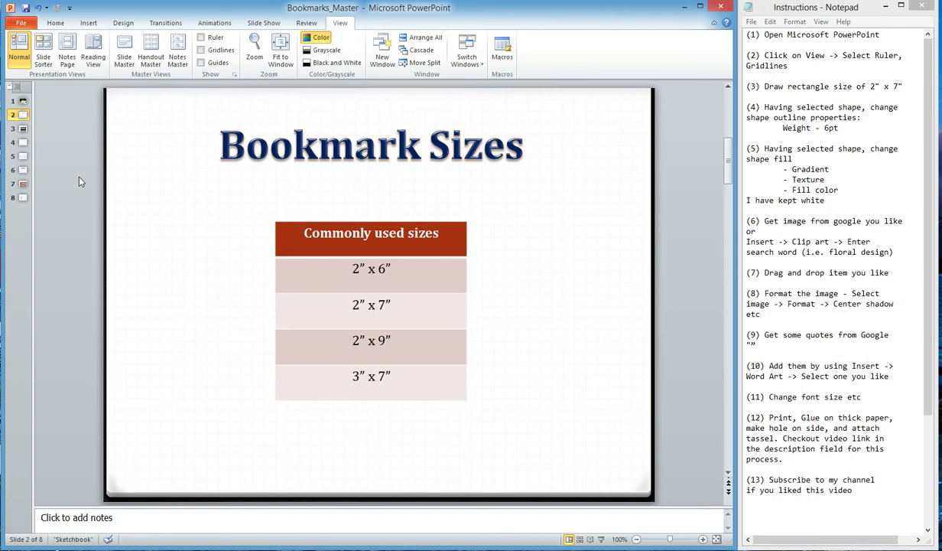
click(23, 130)
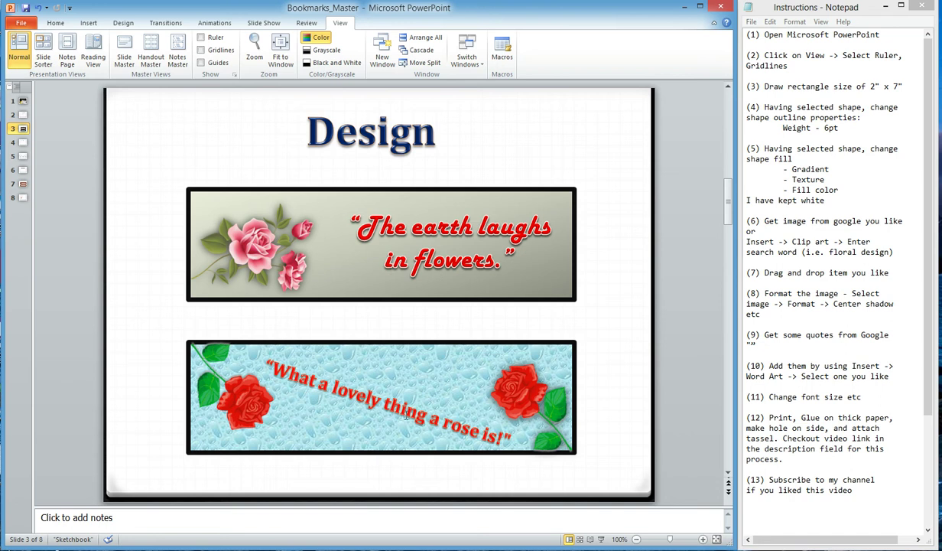
click(26, 143)
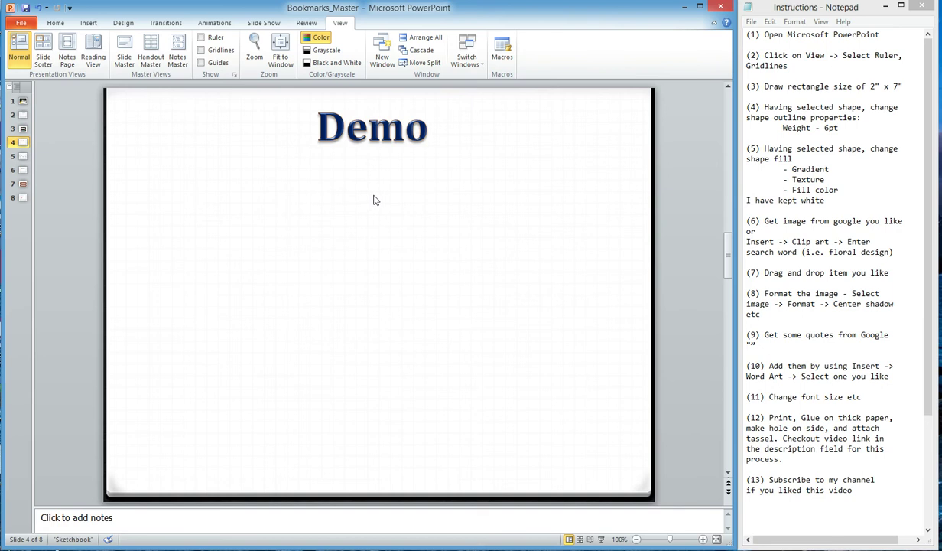
click(55, 23)
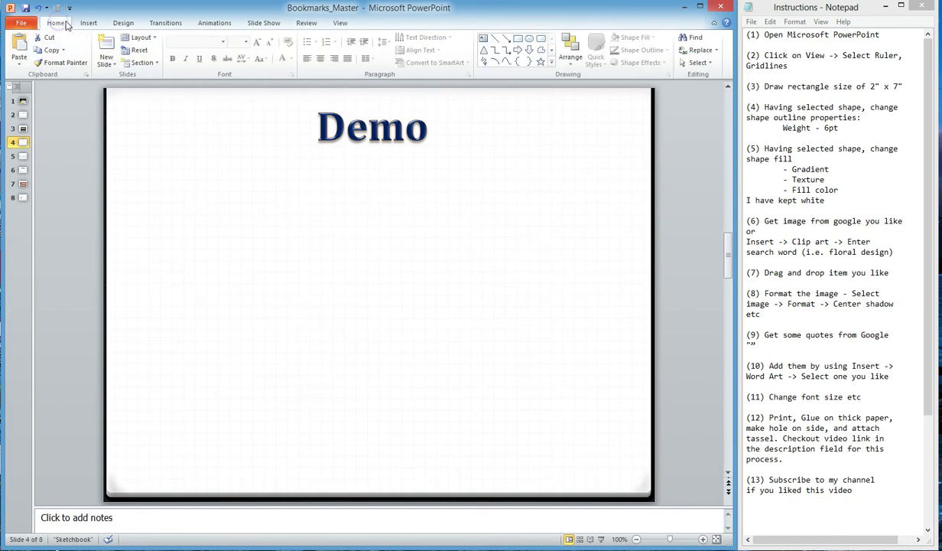
click(519, 38)
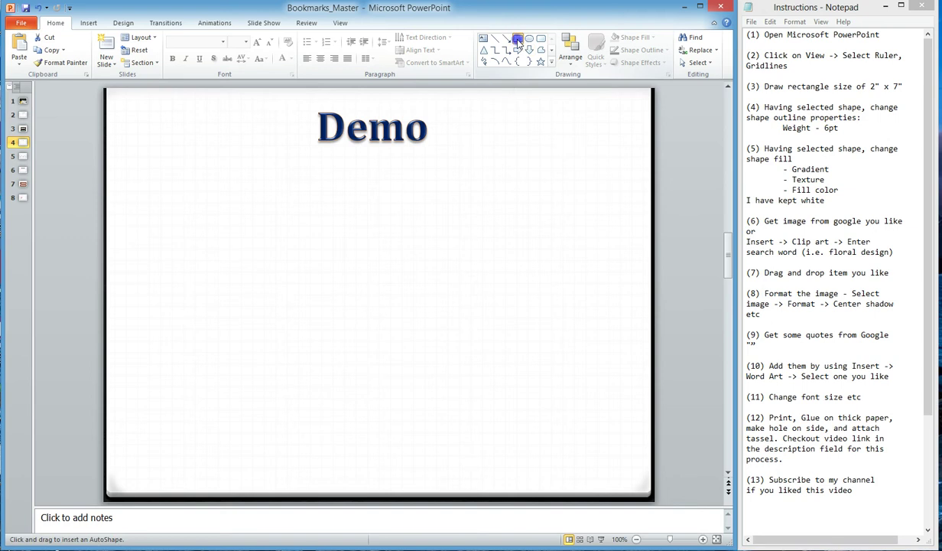
click(219, 180)
click(518, 39)
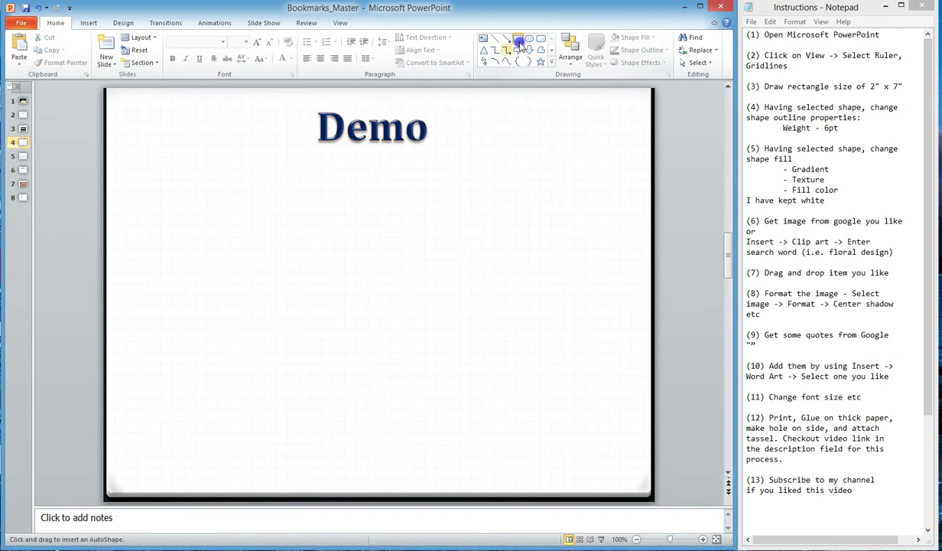
mouse_move(182, 188)
mouse_down()
mouse_move(604, 298)
mouse_move(591, 289)
mouse_up()
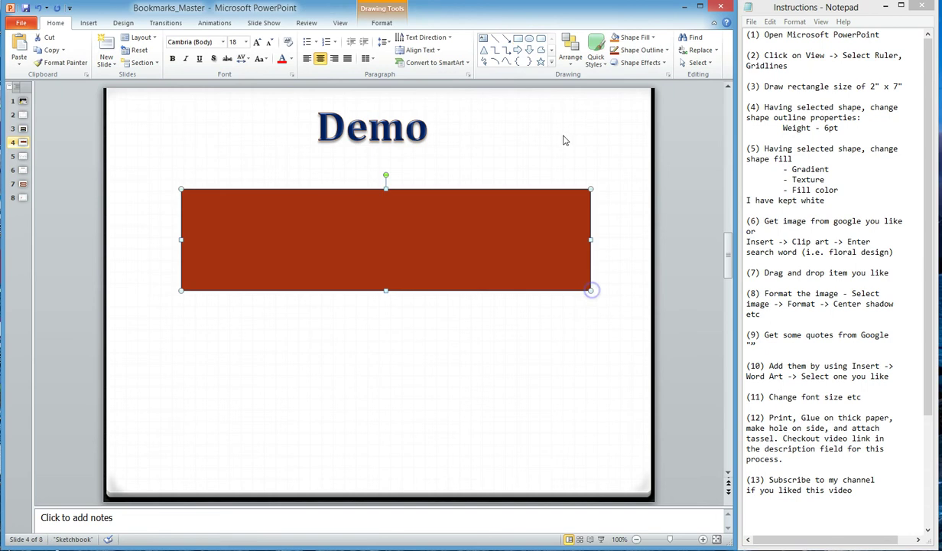
Step: Remove the rectangle's fill and set its outline width to 8 pt
click(634, 37)
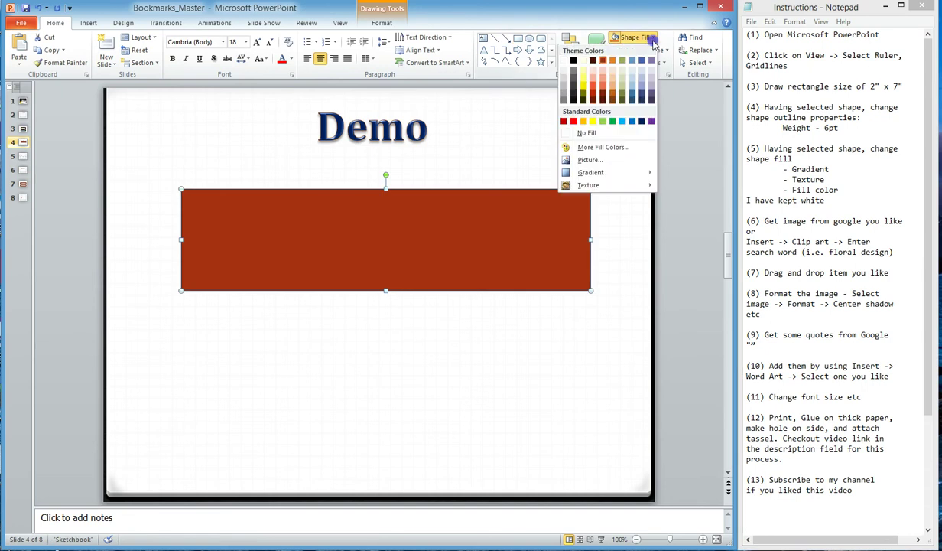
click(586, 133)
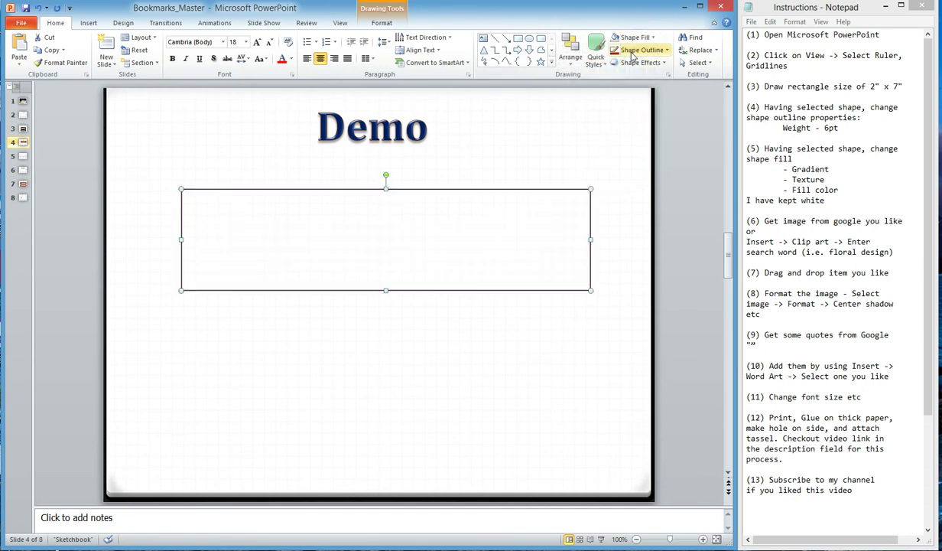
click(639, 50)
mouse_move(603, 178)
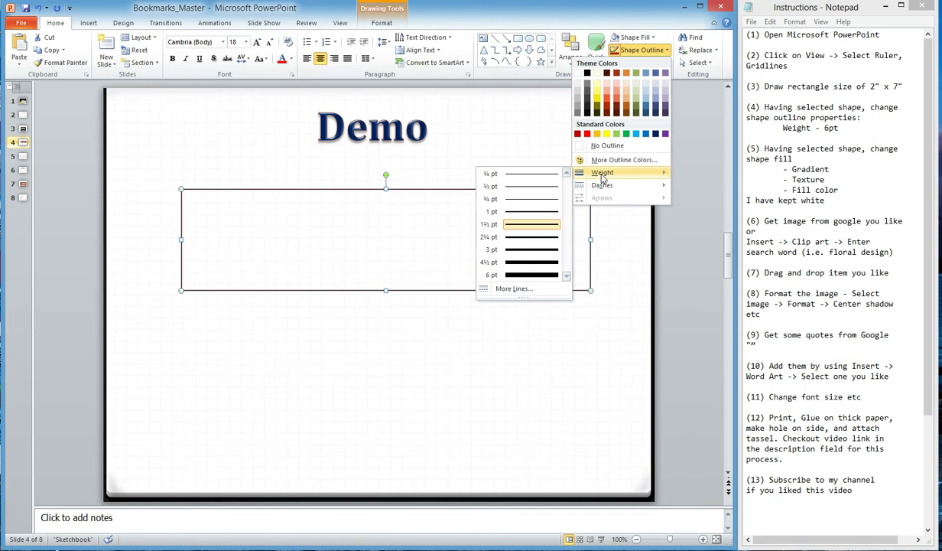
click(514, 289)
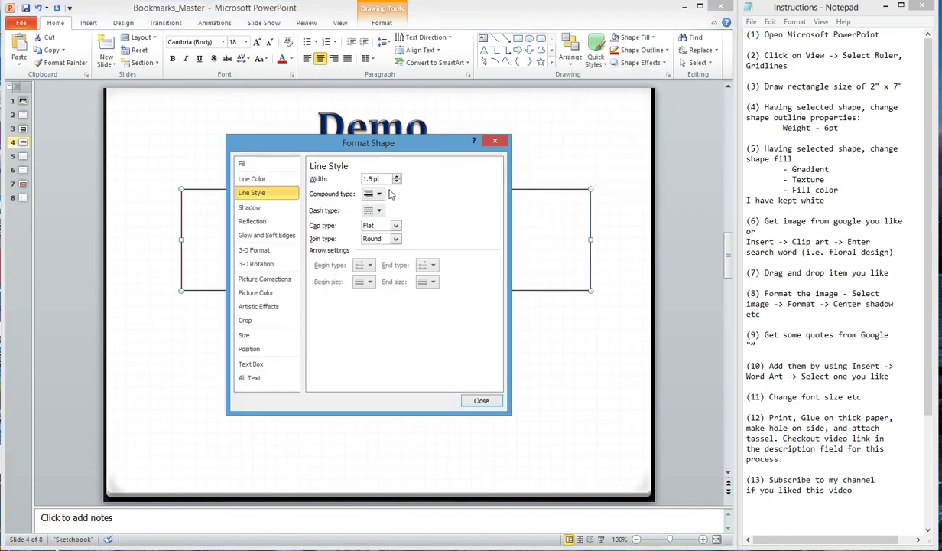
drag(384, 179, 323, 179)
text(8)
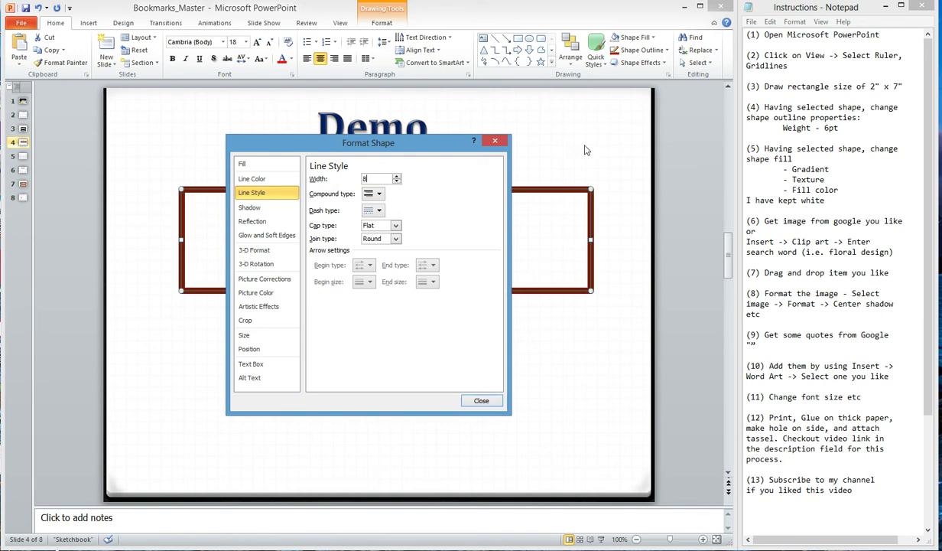
click(487, 400)
click(514, 400)
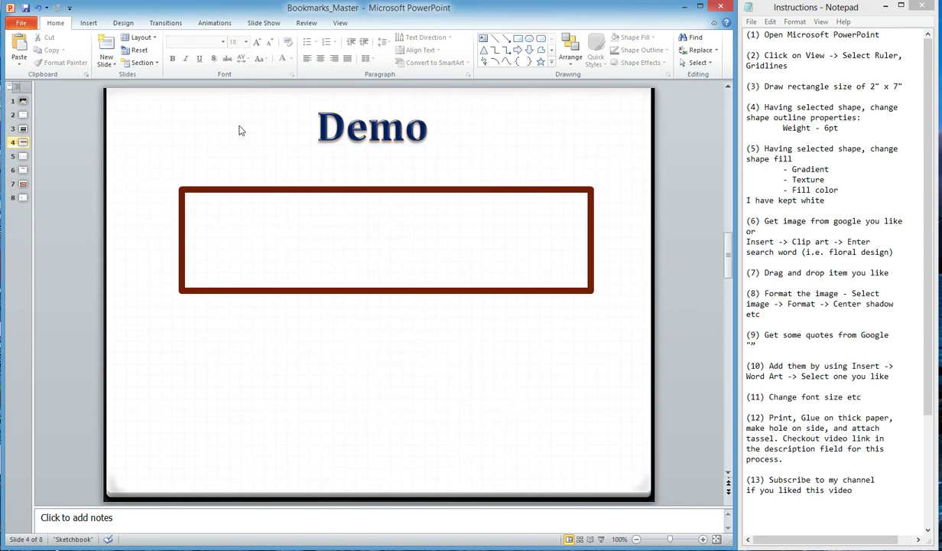
Step: Show the ruler and gridlines on the slide
click(338, 23)
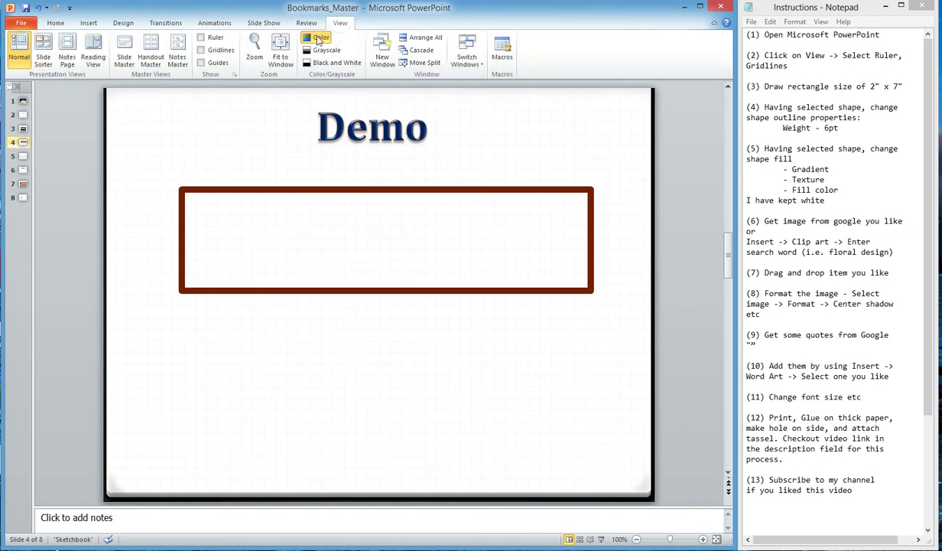
click(201, 37)
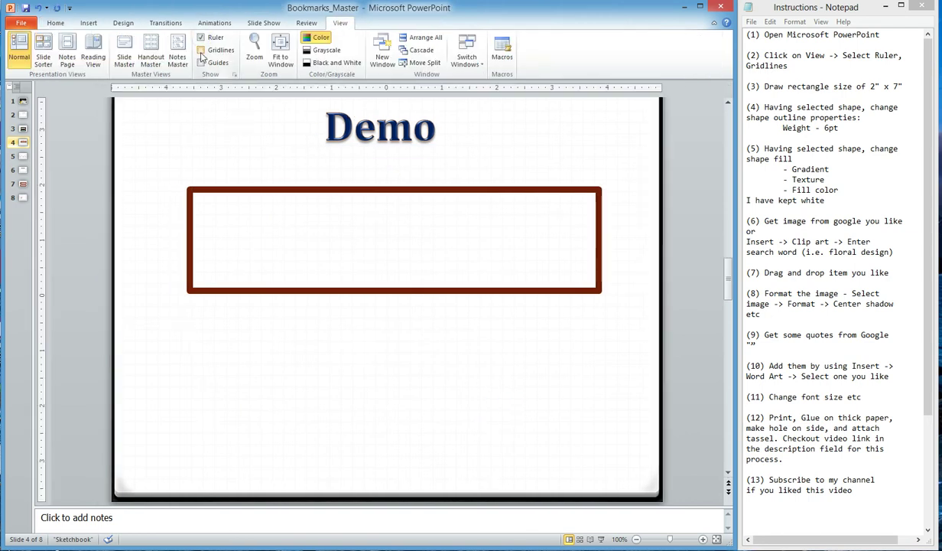
click(200, 51)
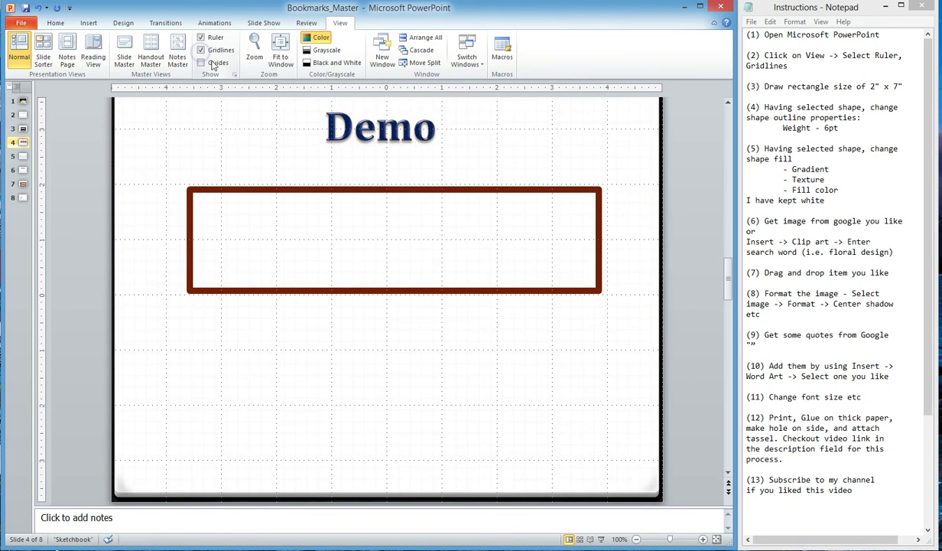
Step: Resize the rectangle to about 7 by 1.9 inches along the gridlines and centre it horizontally on the slide
click(316, 187)
mouse_move(316, 188)
mouse_down()
mouse_move(301, 170)
mouse_move(298, 192)
mouse_up()
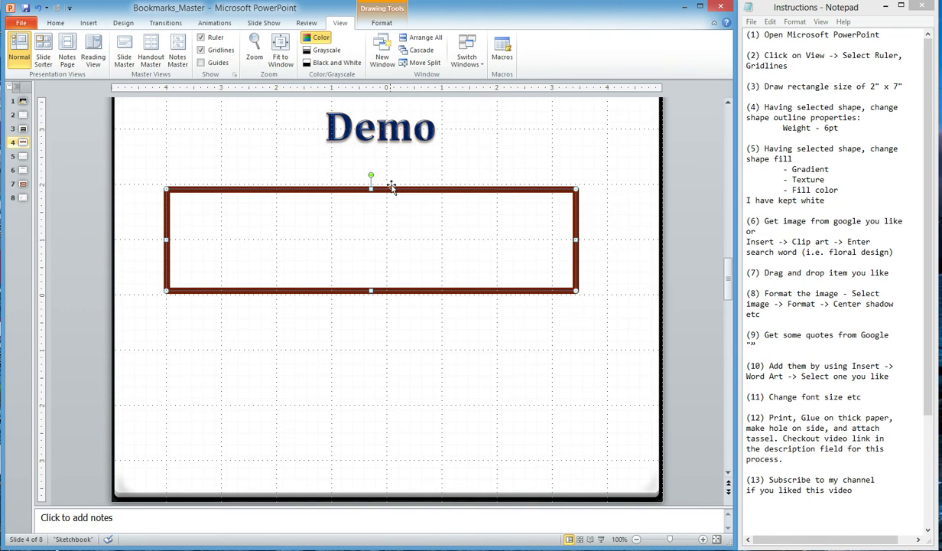
drag(372, 186, 372, 182)
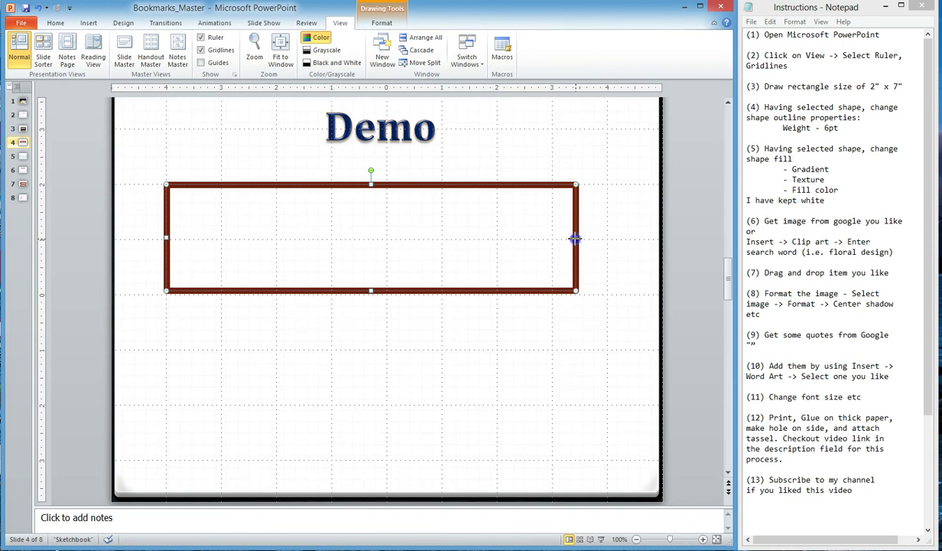
drag(574, 239, 553, 239)
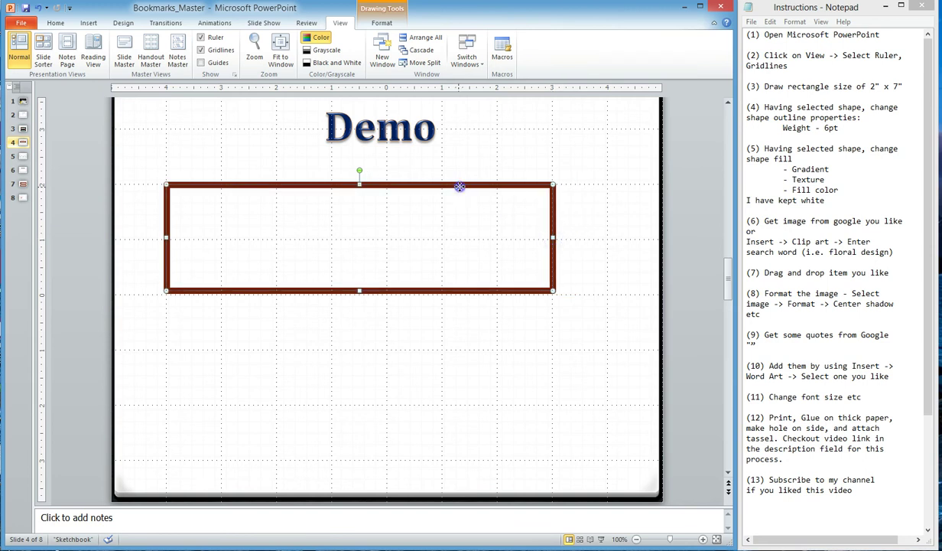
drag(461, 187, 485, 187)
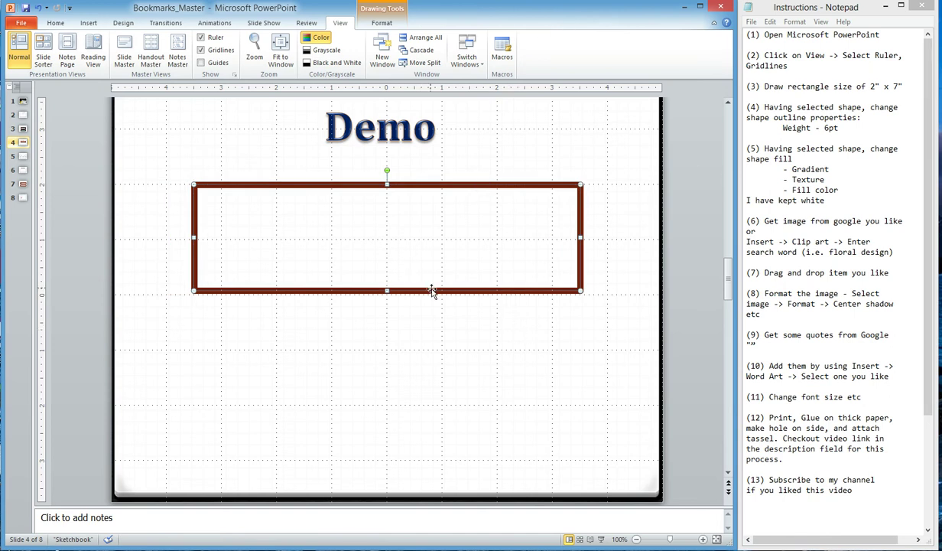
Step: Change the rectangle's outline colour to black
click(64, 22)
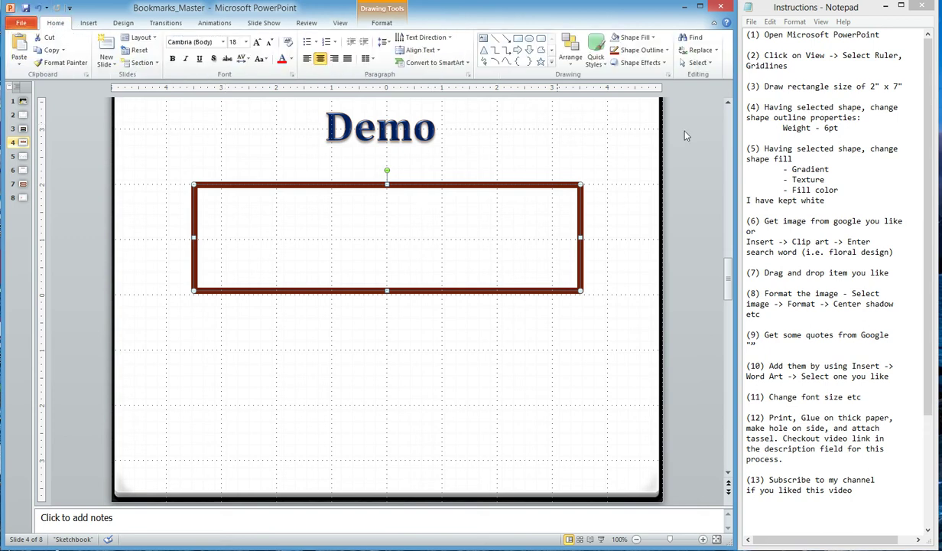
click(662, 50)
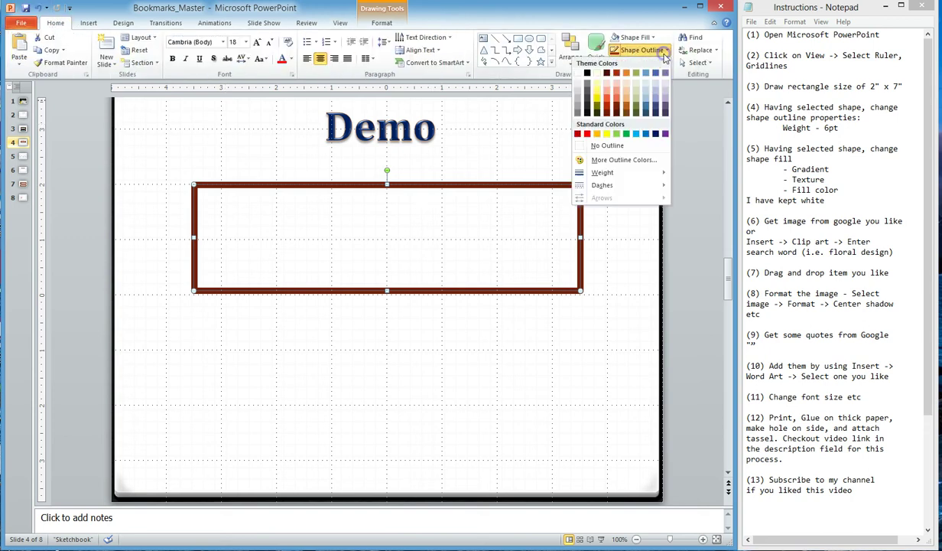
click(587, 74)
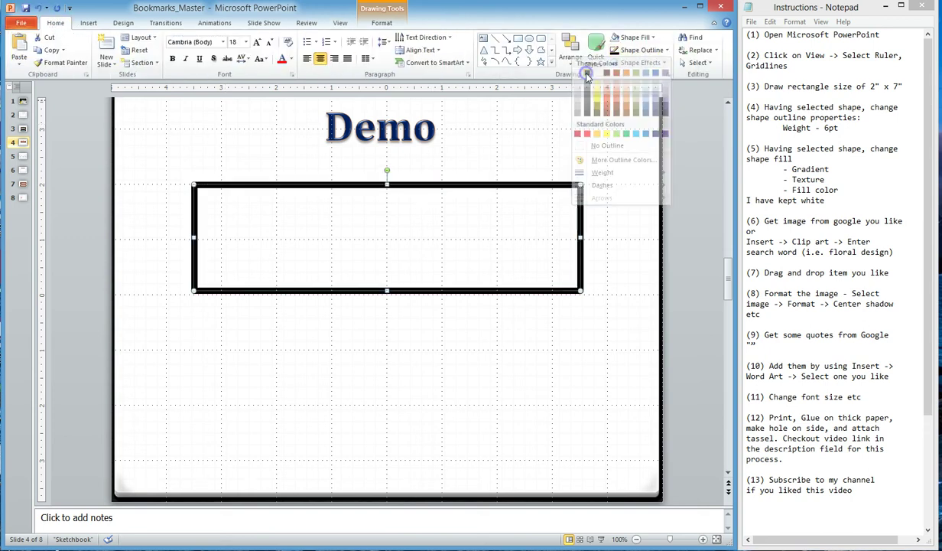
Step: Copy the black-outlined rectangle, paste it, and align the duplicate directly below the original
right_click(449, 291)
click(372, 328)
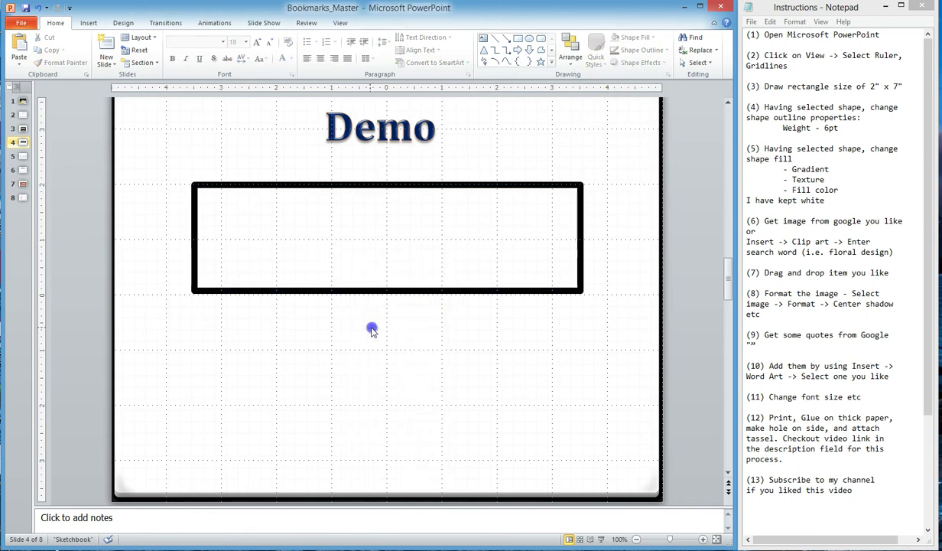
right_click(370, 327)
click(297, 372)
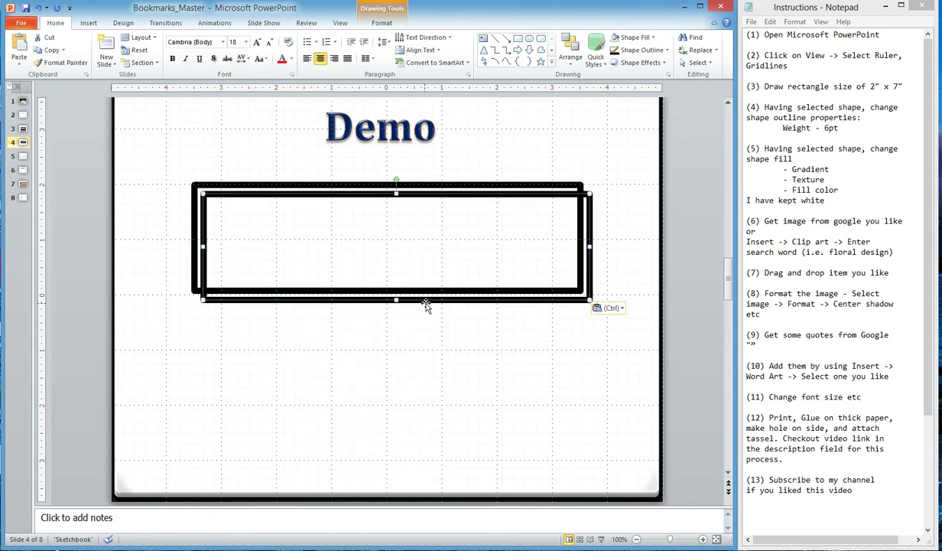
drag(426, 303, 417, 426)
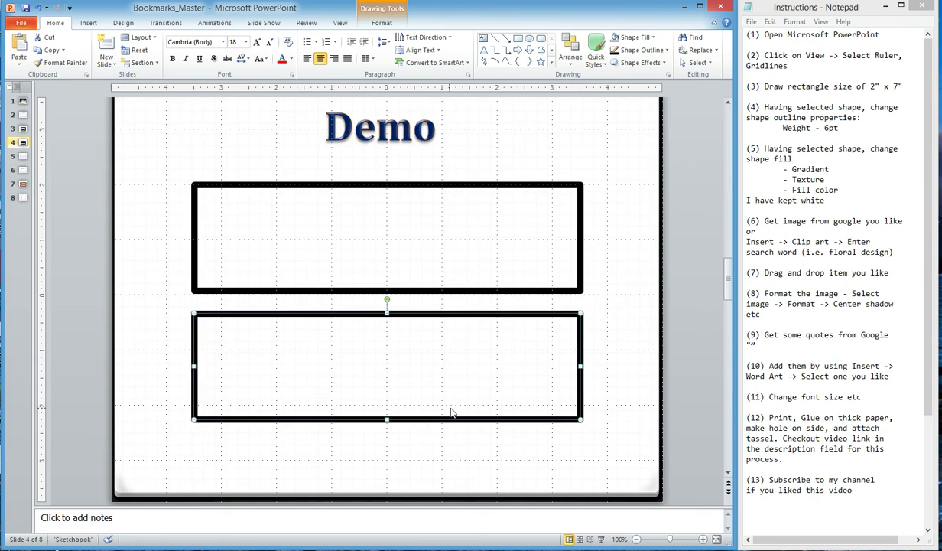
Step: Search the clip art for "roses" and insert the red rose with green leaves on the slide
click(88, 23)
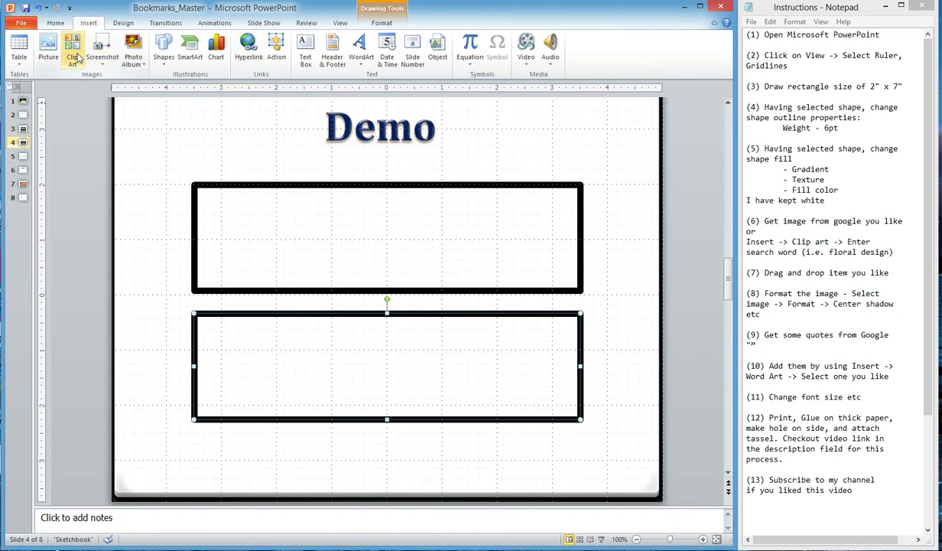
click(72, 53)
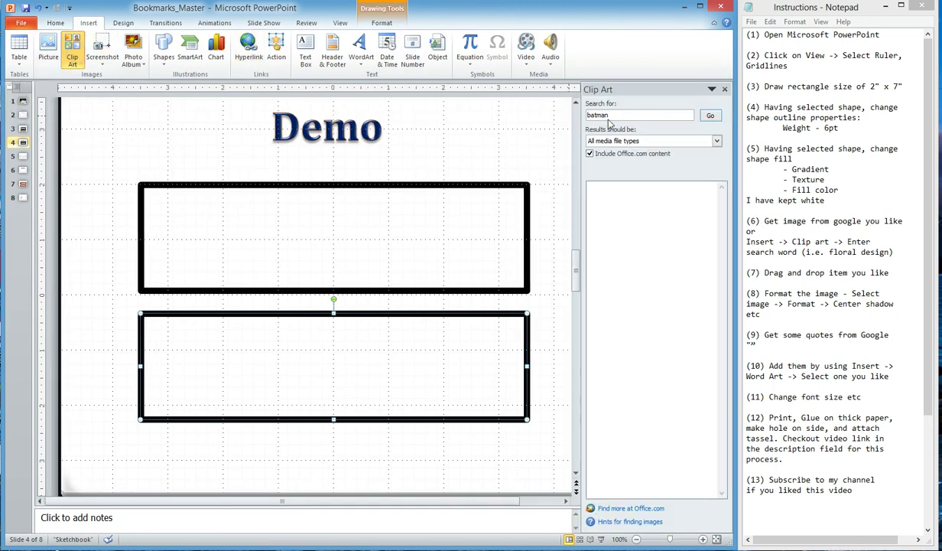
double_click(620, 114)
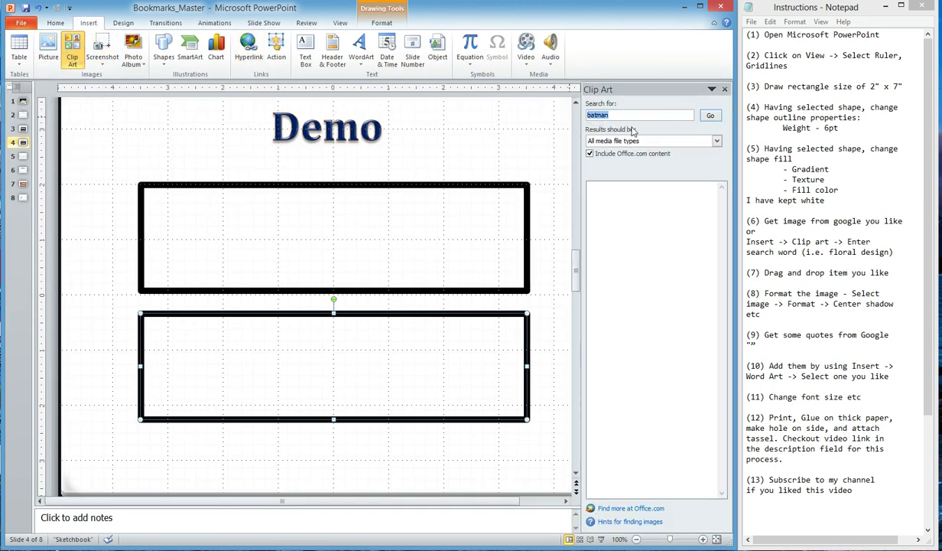
text(roses)
key(Return)
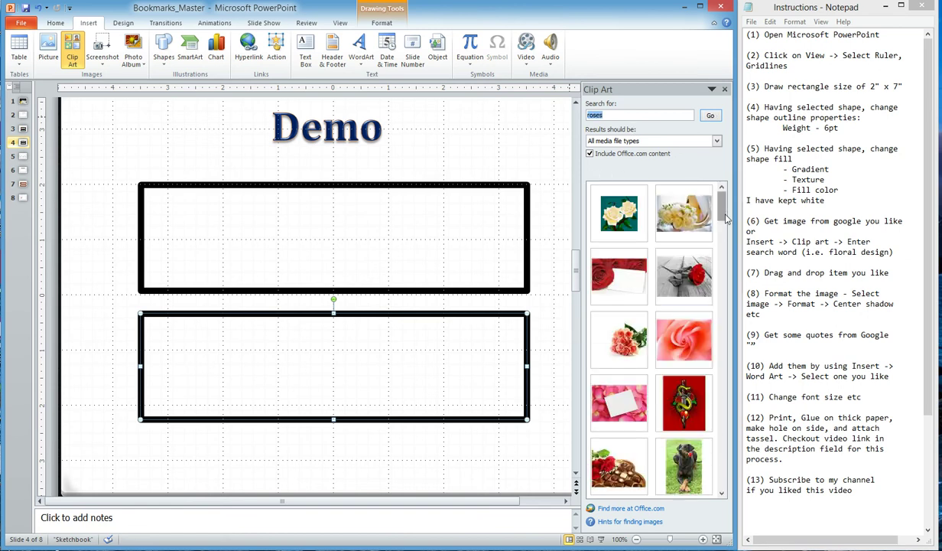
drag(727, 220, 724, 291)
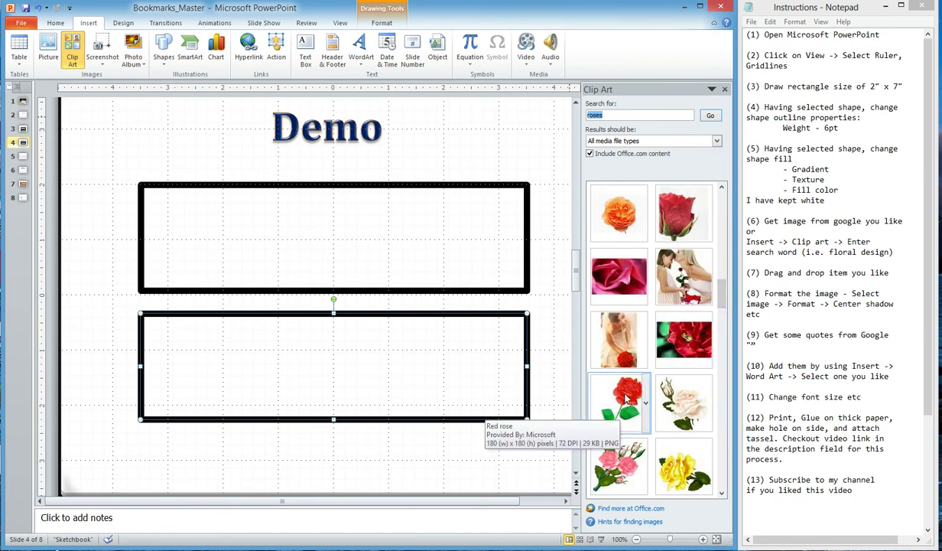
click(625, 397)
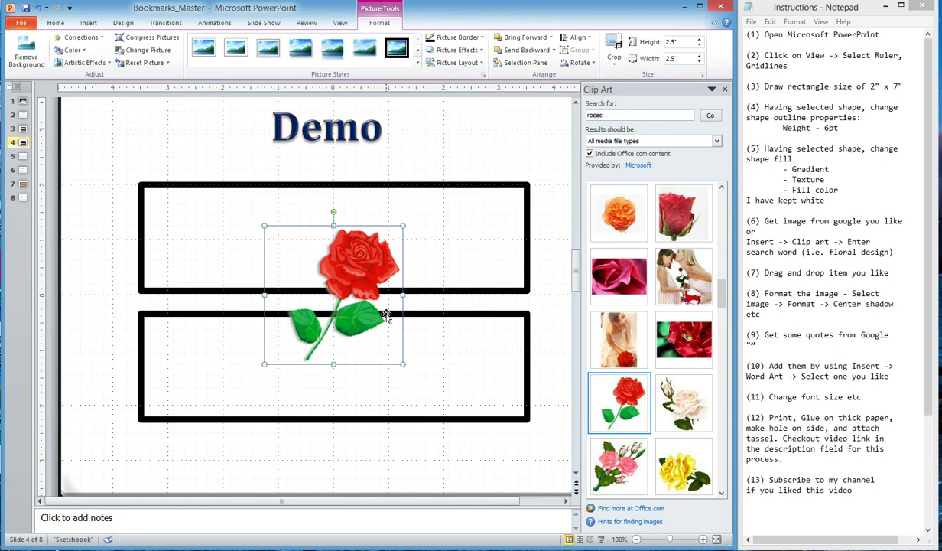
Step: Shrink the rose to 1.92" square and rotate it so its stem starts in the upper rectangle's top-left corner
drag(357, 337, 371, 323)
drag(321, 258, 234, 219)
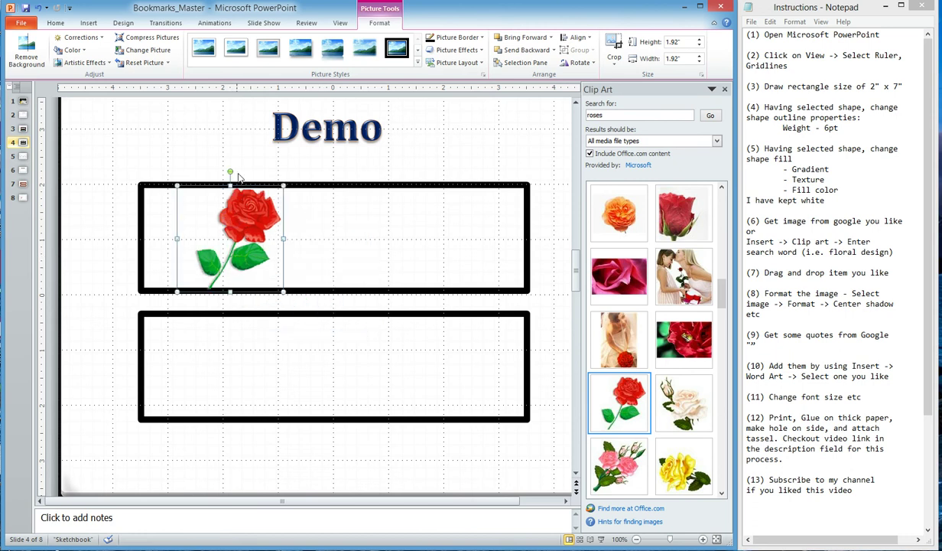
drag(230, 169, 215, 247)
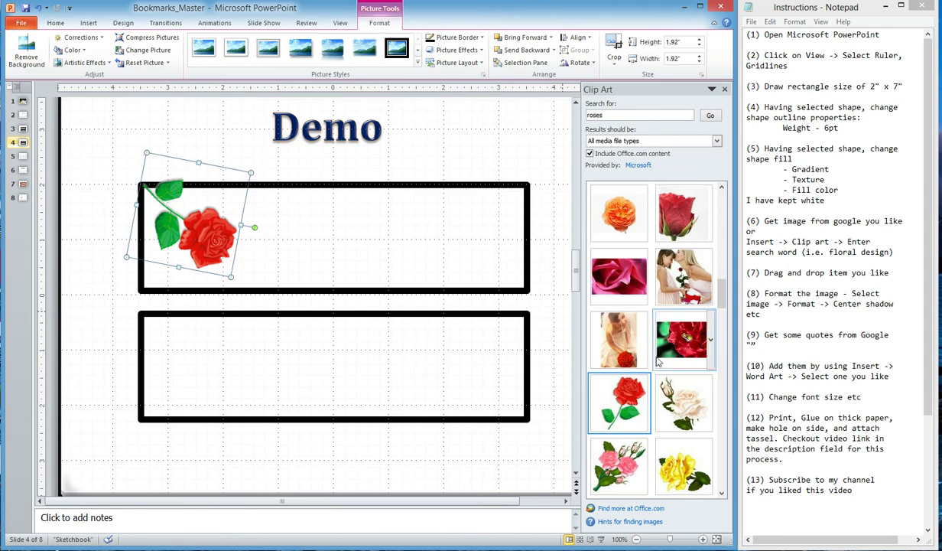
Step: Insert a second red rose, shrink it, and rotate it so its stem points into the upper rectangle's bottom-right corner
click(619, 402)
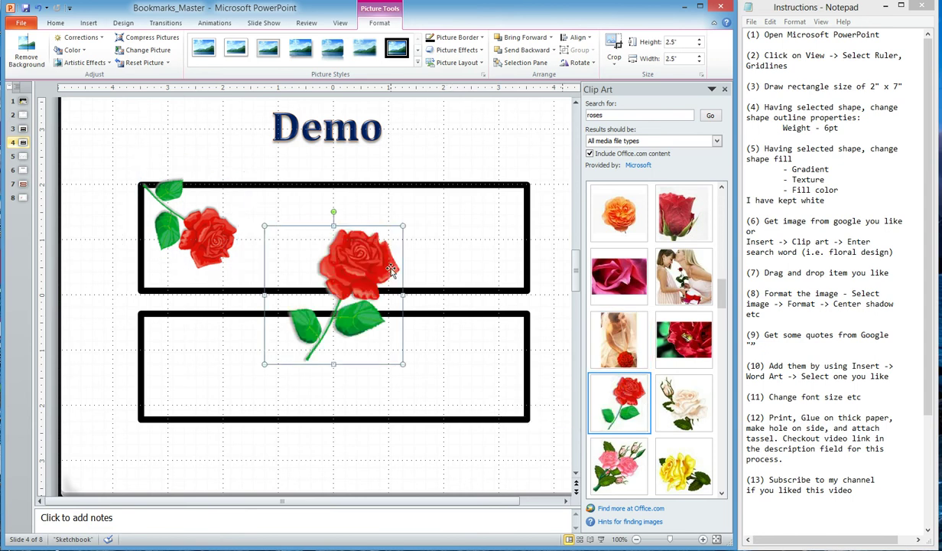
drag(333, 212, 244, 246)
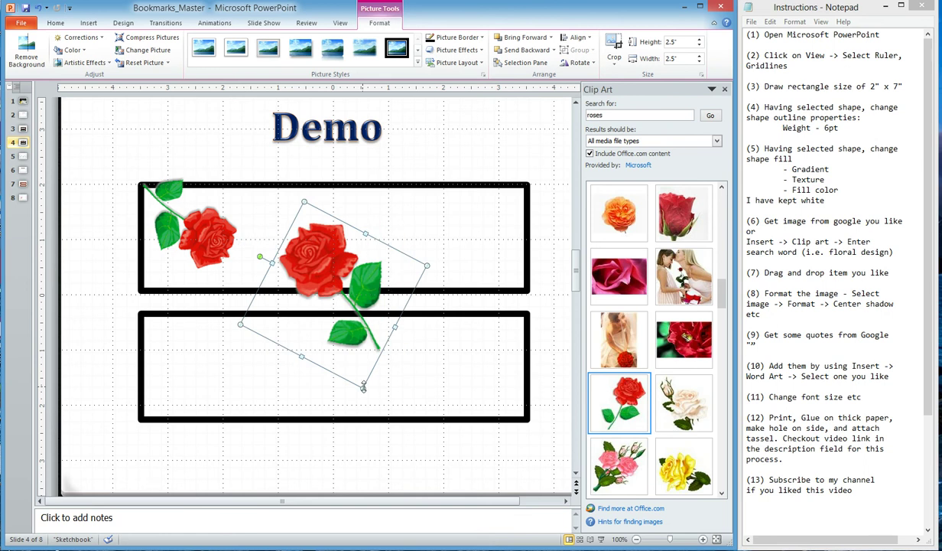
drag(364, 387, 349, 343)
drag(321, 233, 483, 212)
click(460, 142)
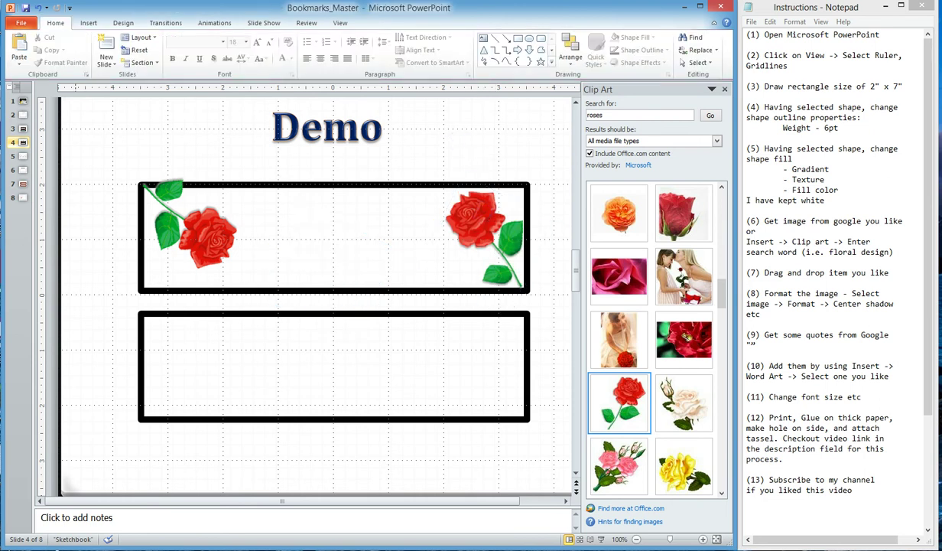
Step: Copy the slanted quote "What a lovely thing a rose is!" from slide 3 and paste it onto slide 4
click(23, 129)
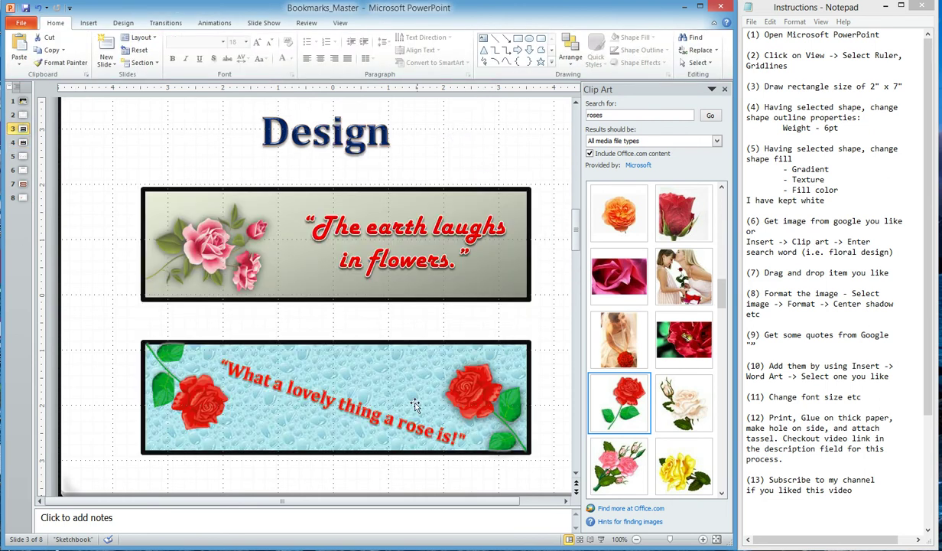
click(402, 402)
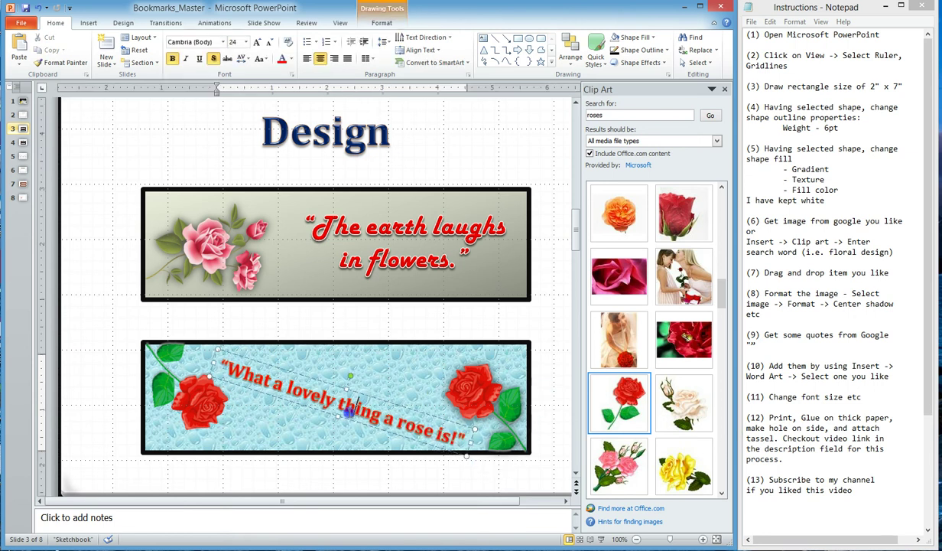
right_click(346, 382)
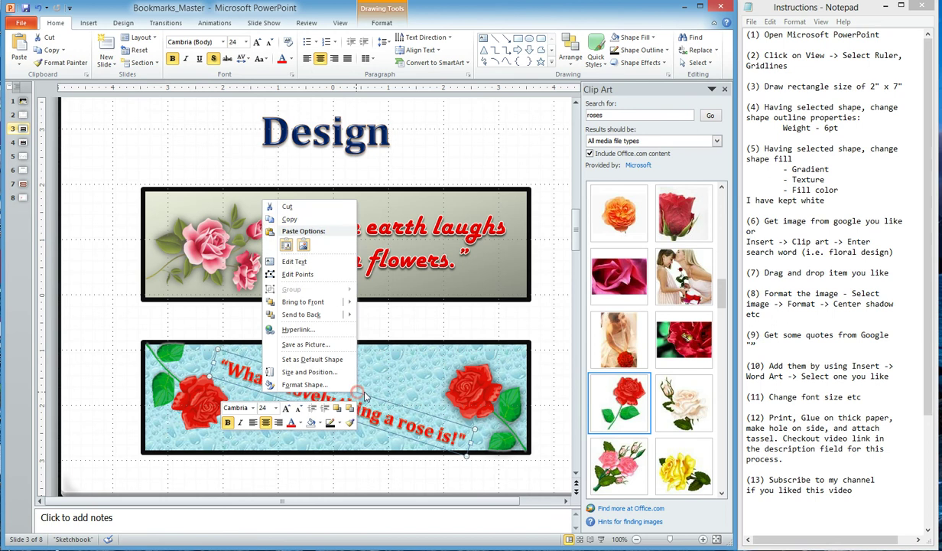
click(298, 221)
click(21, 142)
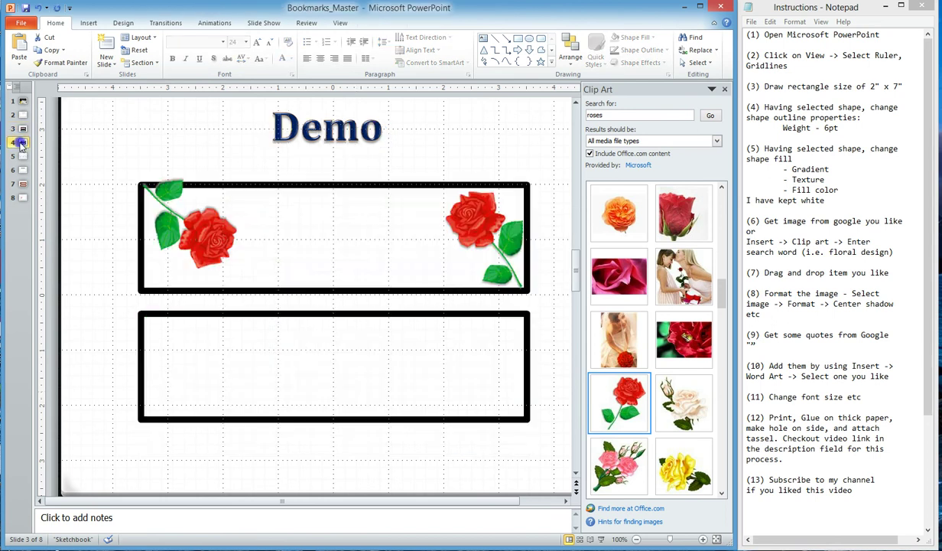
right_click(215, 147)
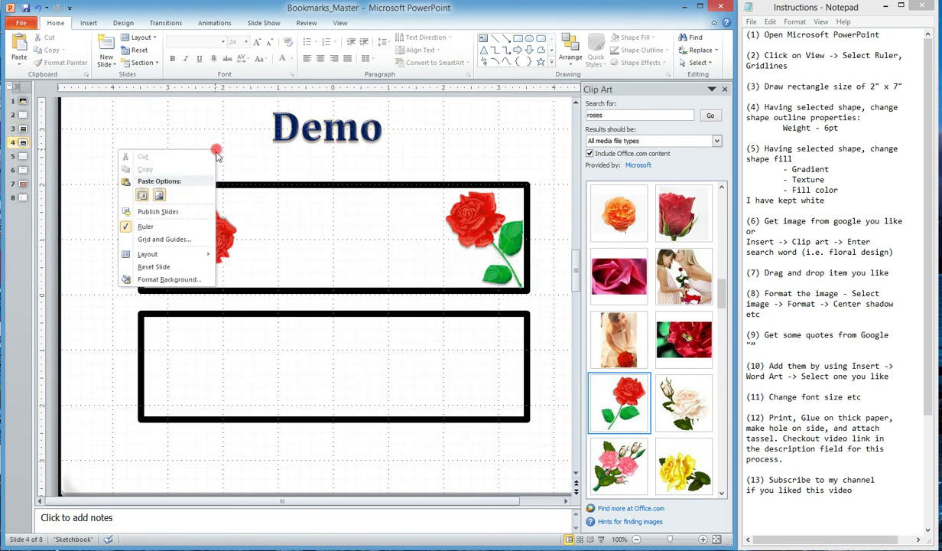
click(137, 182)
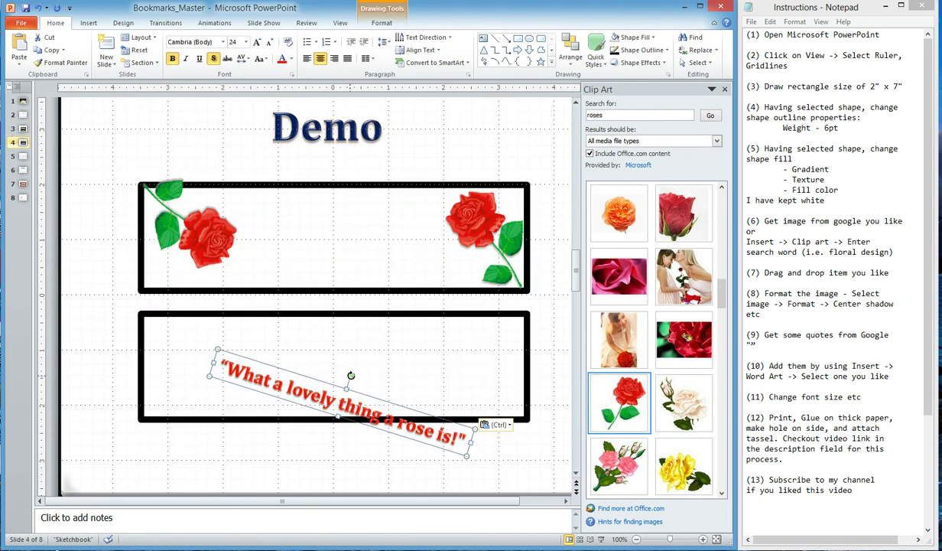
Step: Place the slanted rose quote diagonally between the two roses in the upper rectangle
mouse_move(350, 374)
mouse_down()
mouse_move(343, 376)
mouse_move(394, 235)
mouse_move(389, 204)
mouse_move(347, 185)
mouse_move(360, 186)
mouse_up()
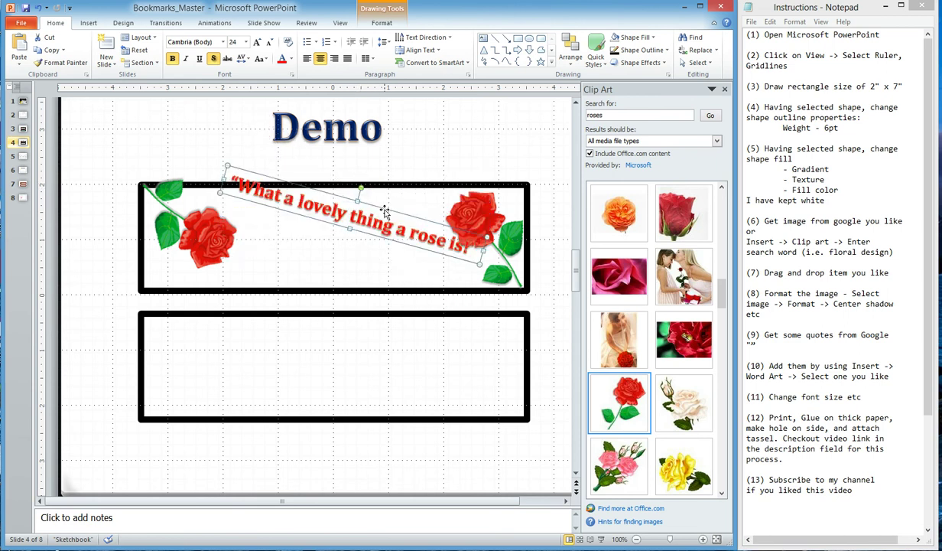
drag(380, 226, 411, 235)
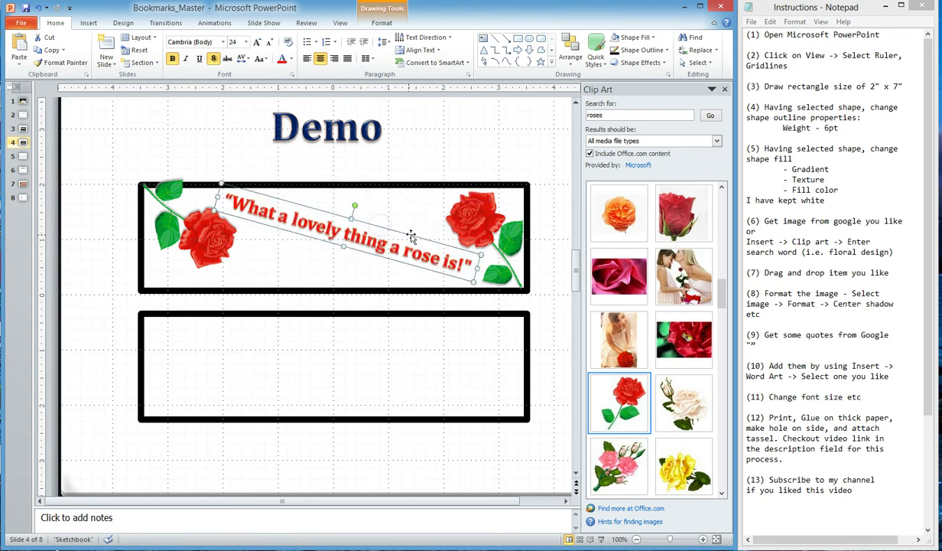
click(429, 160)
click(389, 259)
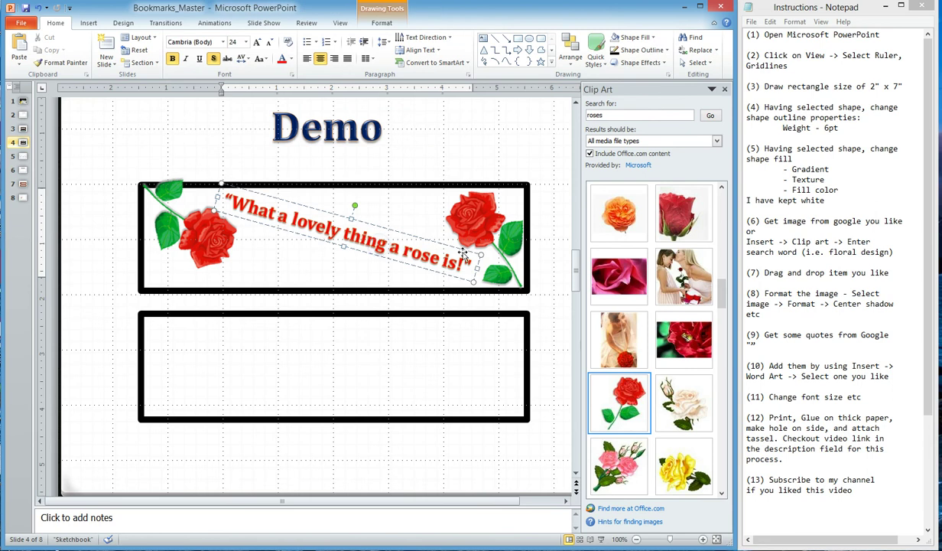
click(457, 250)
click(376, 231)
click(376, 227)
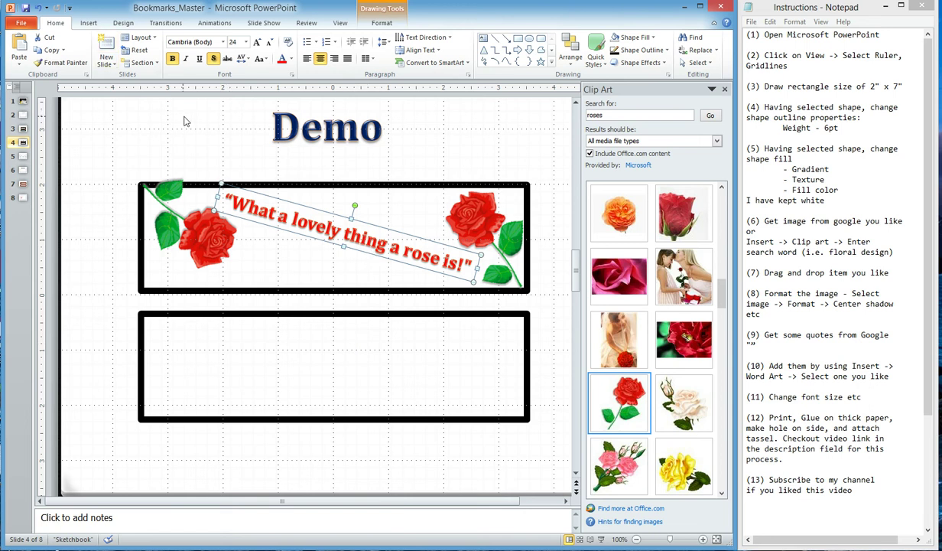
Step: Insert a WordArt text box in the orange-red reflected style and place it inside the lower rectangle
click(89, 23)
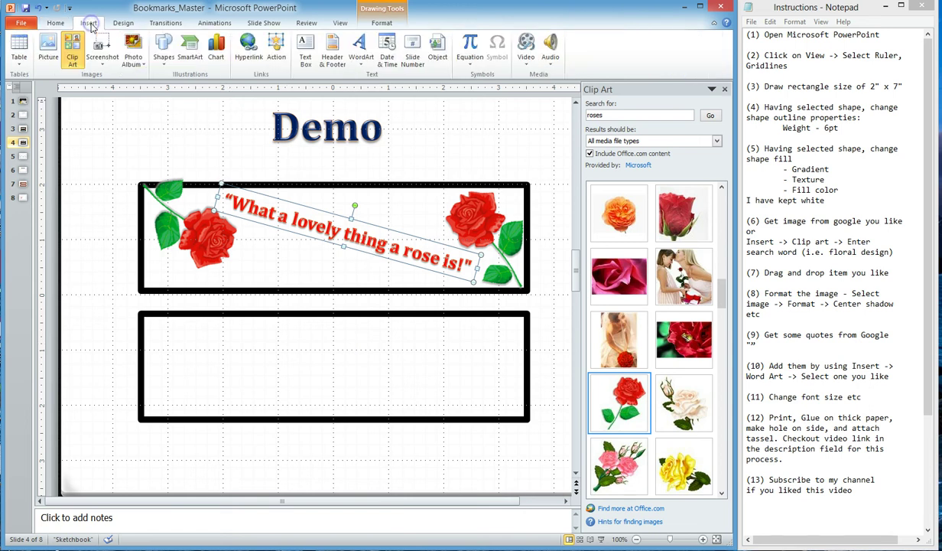
click(362, 53)
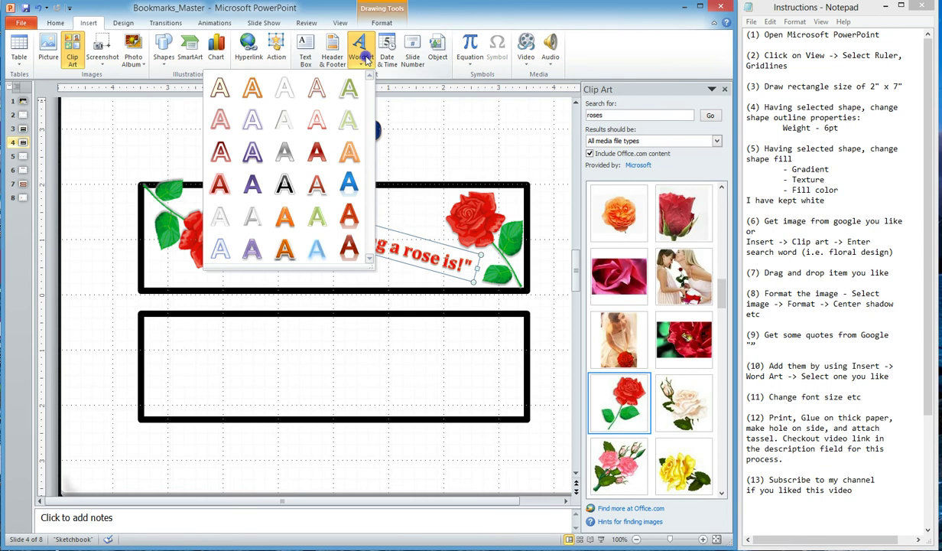
click(351, 217)
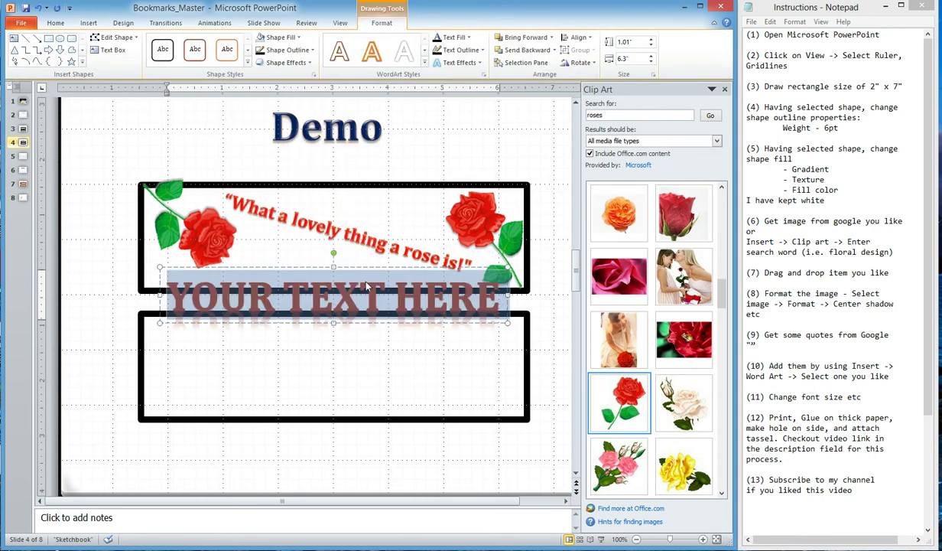
drag(368, 270, 363, 342)
click(471, 370)
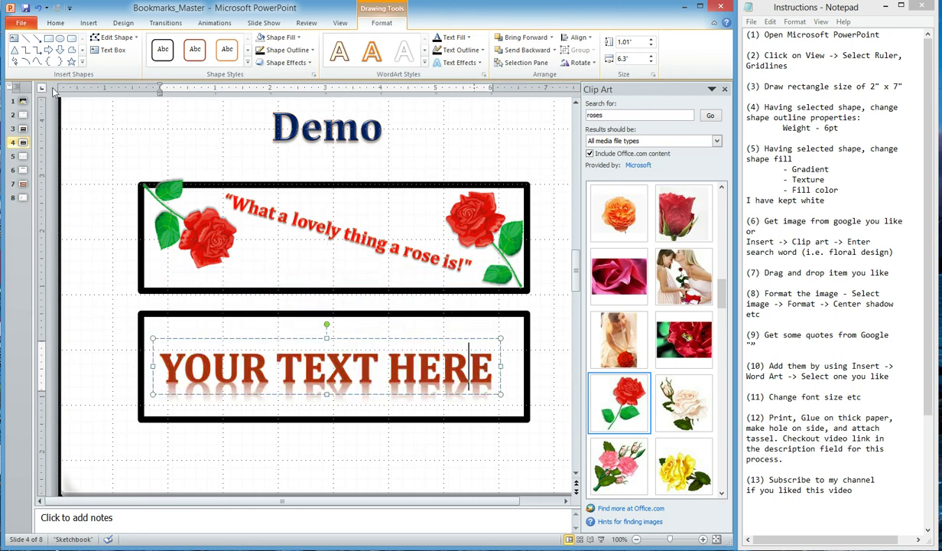
Step: Set the entire WordArt placeholder text in the lower rectangle to font size 24
click(55, 22)
click(245, 42)
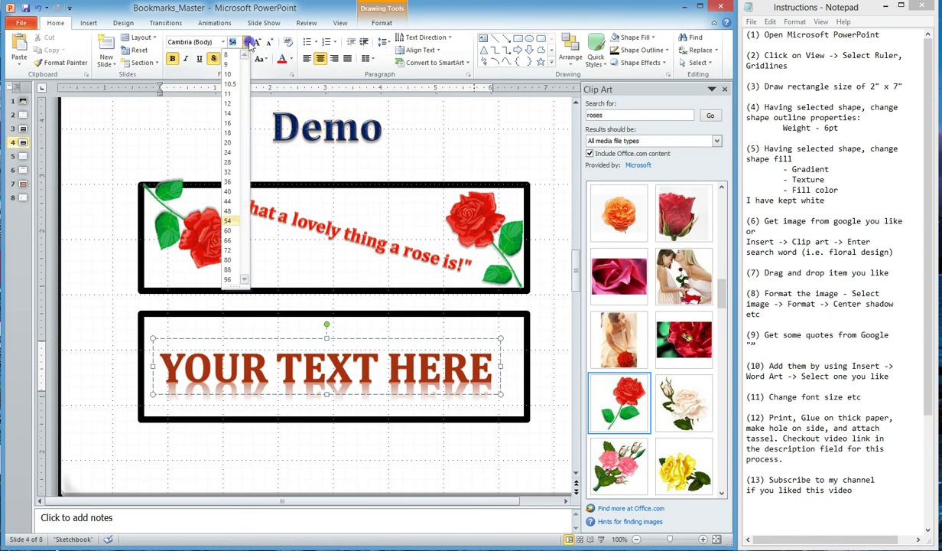
click(229, 180)
click(459, 367)
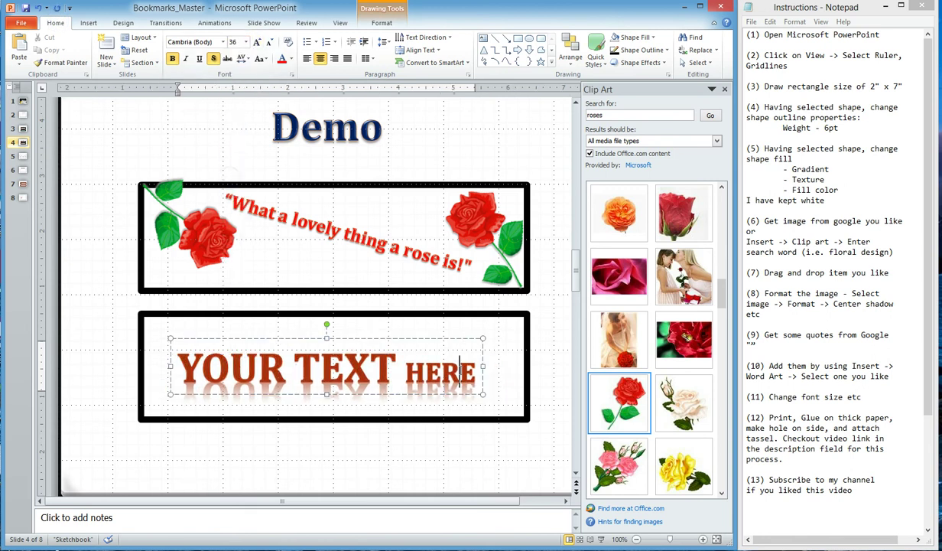
drag(474, 369, 217, 337)
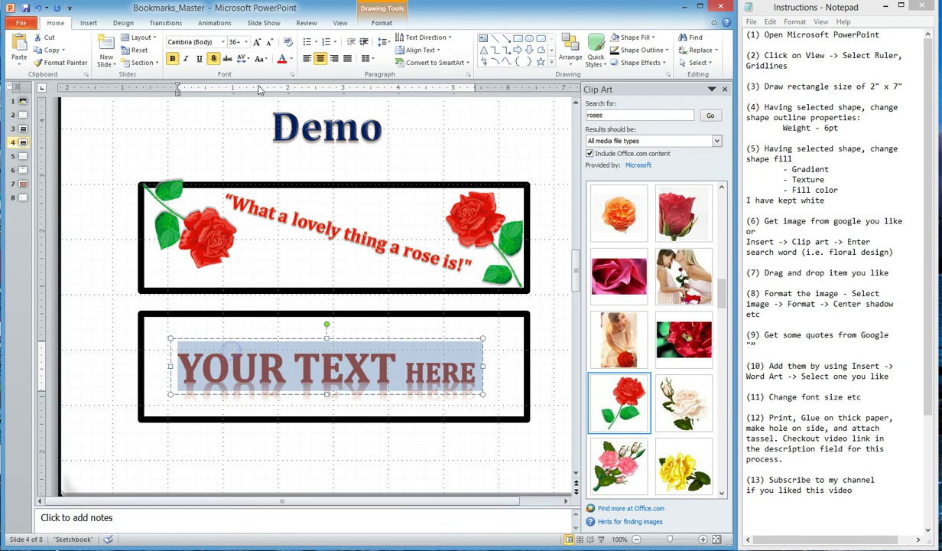
click(246, 42)
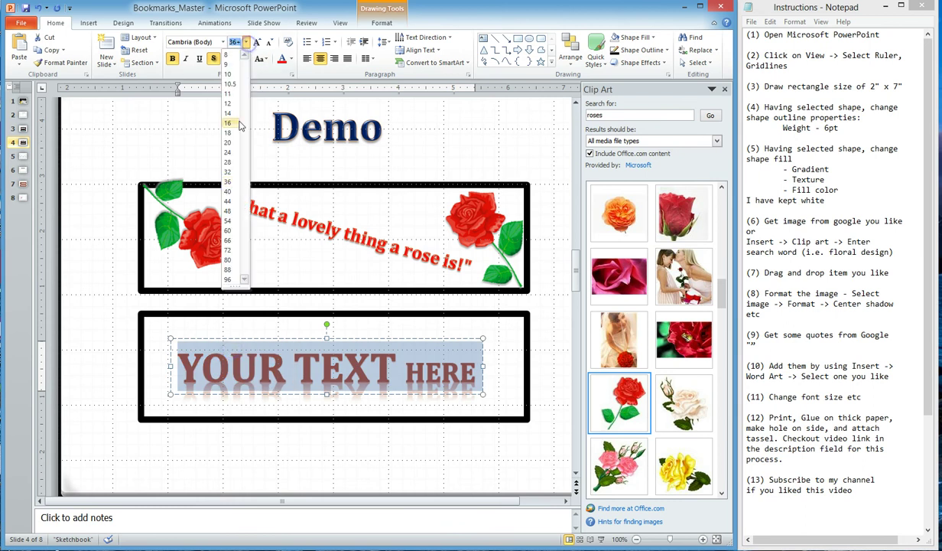
click(229, 172)
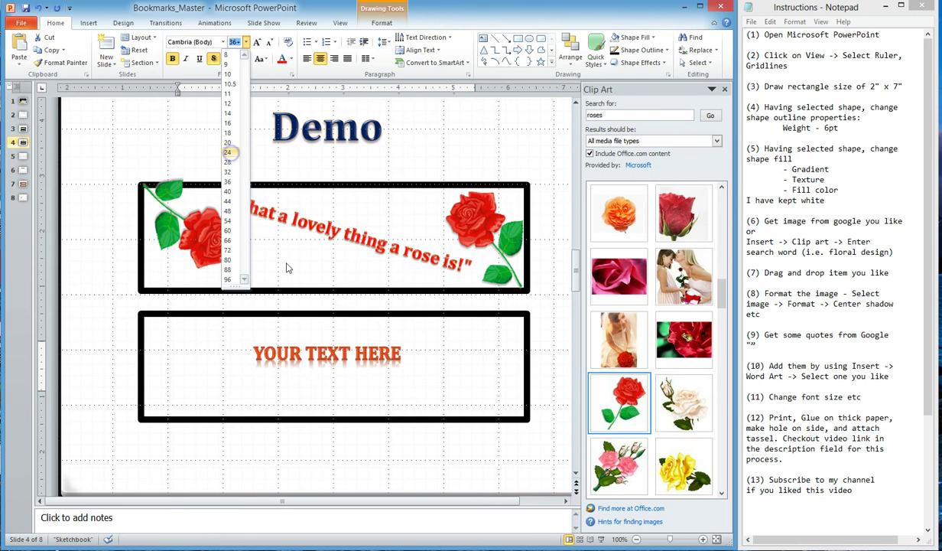
click(230, 153)
Step: Replace the placeholder with “WHAT A LOVELY THING A ROSE IS” in quotation marks and center the WordArt within the lower rectangle
text(What a )
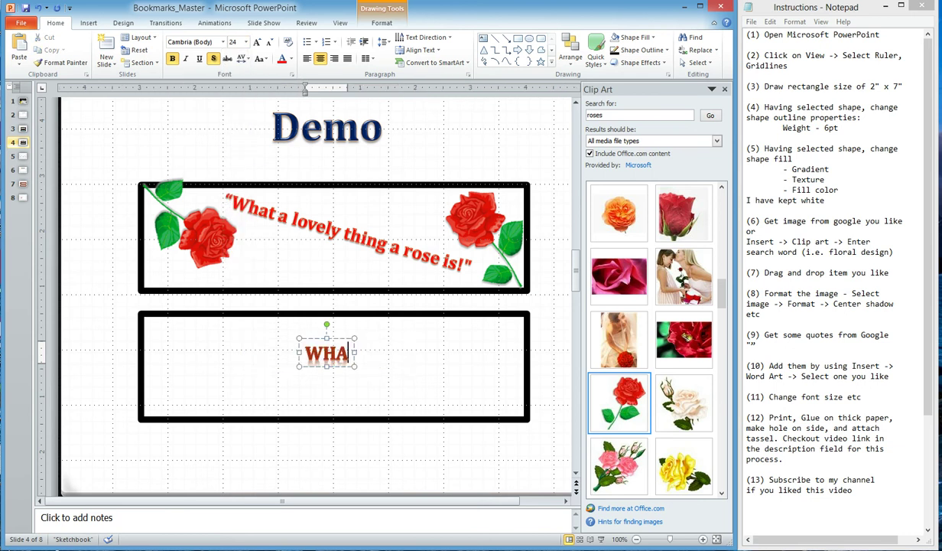
text(lovely)
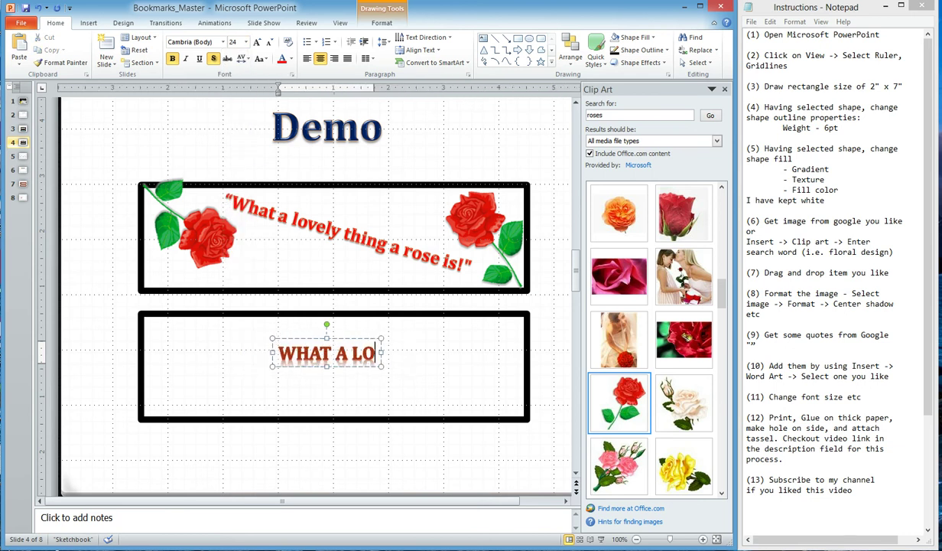
text( thing a)
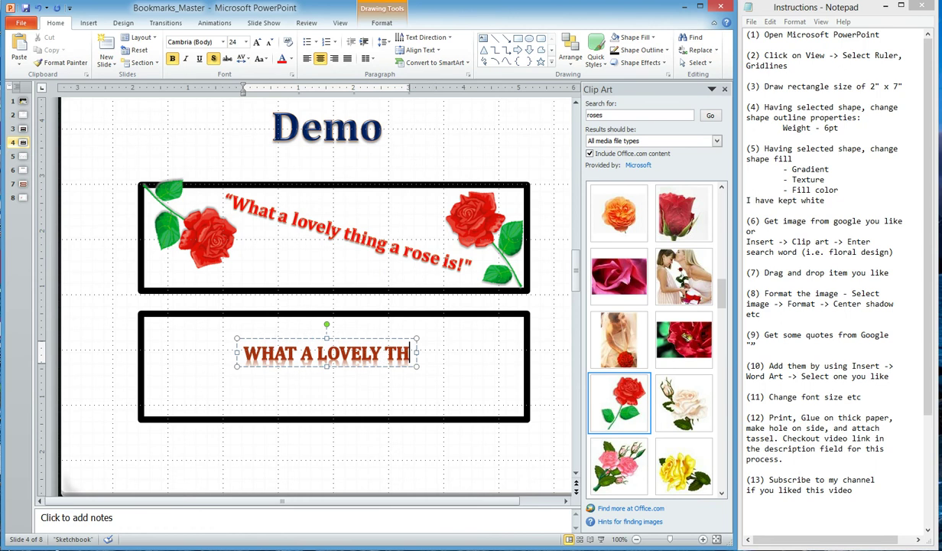
text( rose is)
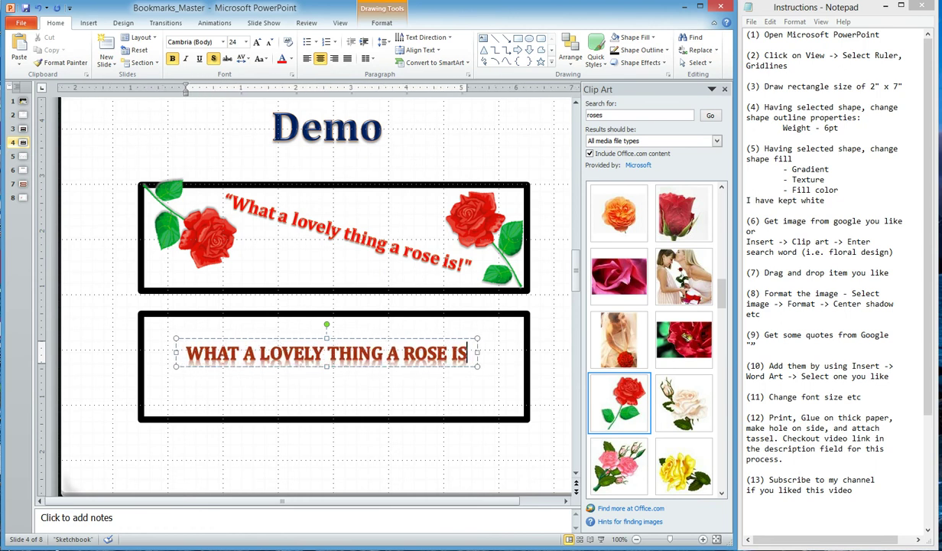
text( ")
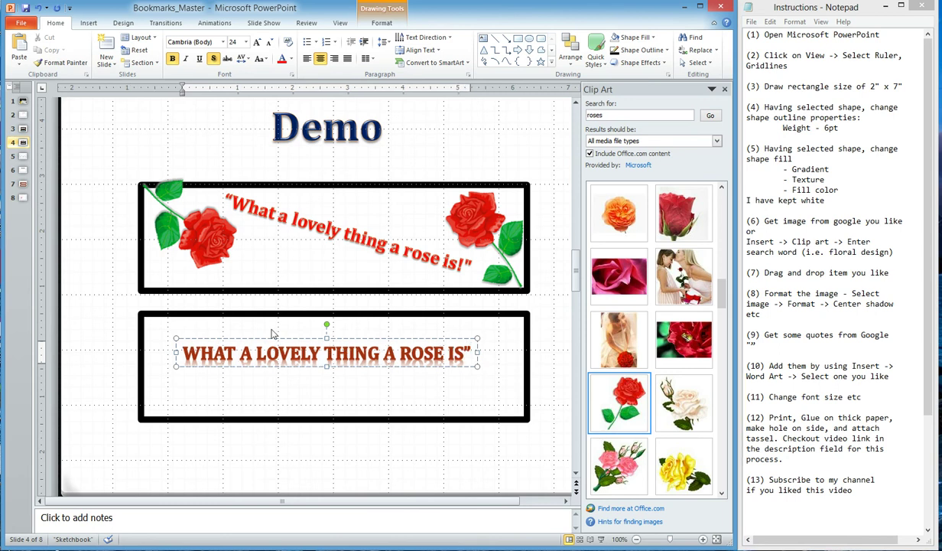
click(182, 352)
text(")
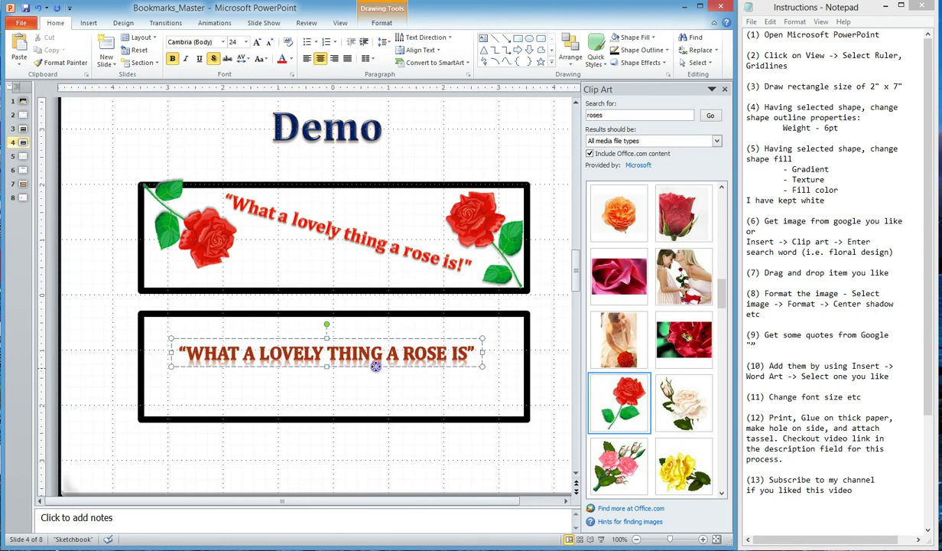
drag(373, 365, 389, 380)
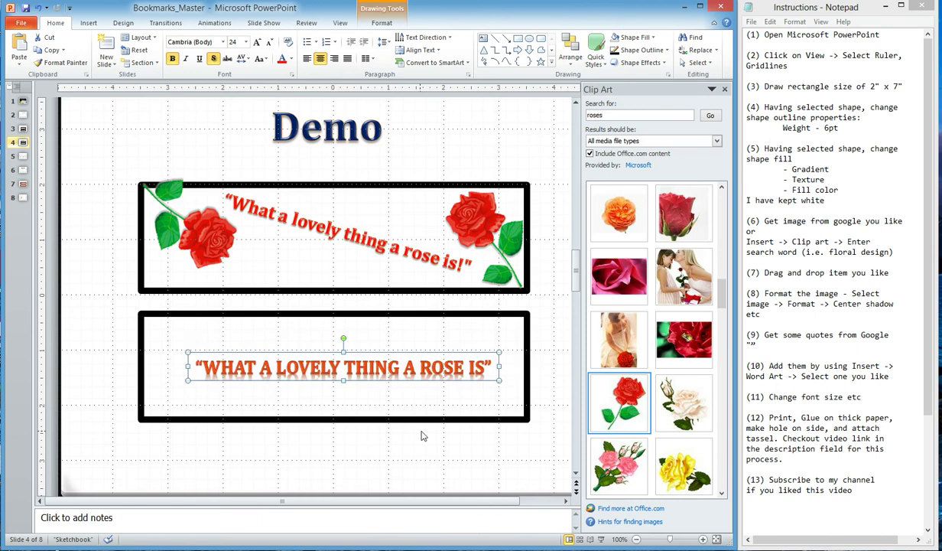
click(423, 436)
Step: Delete the WordArt quote from the lower rectangle
click(383, 356)
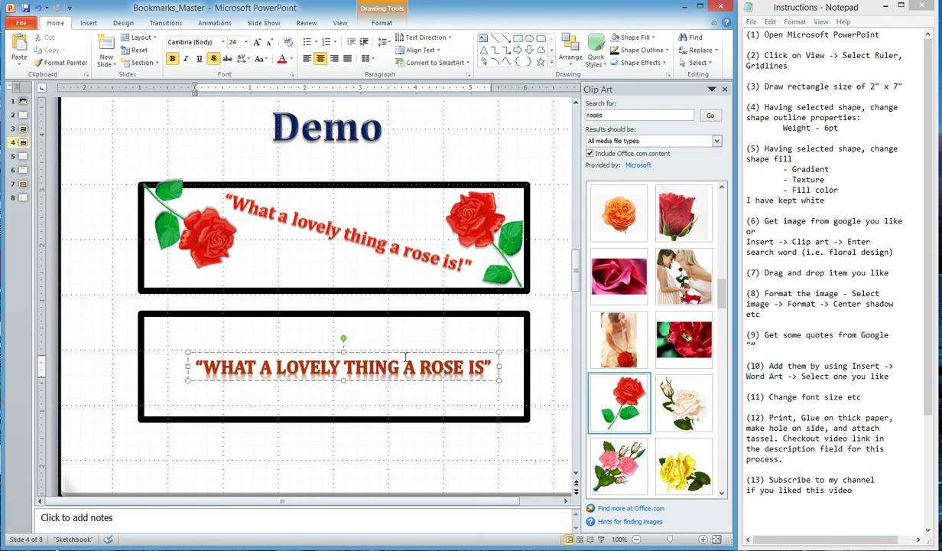
click(405, 354)
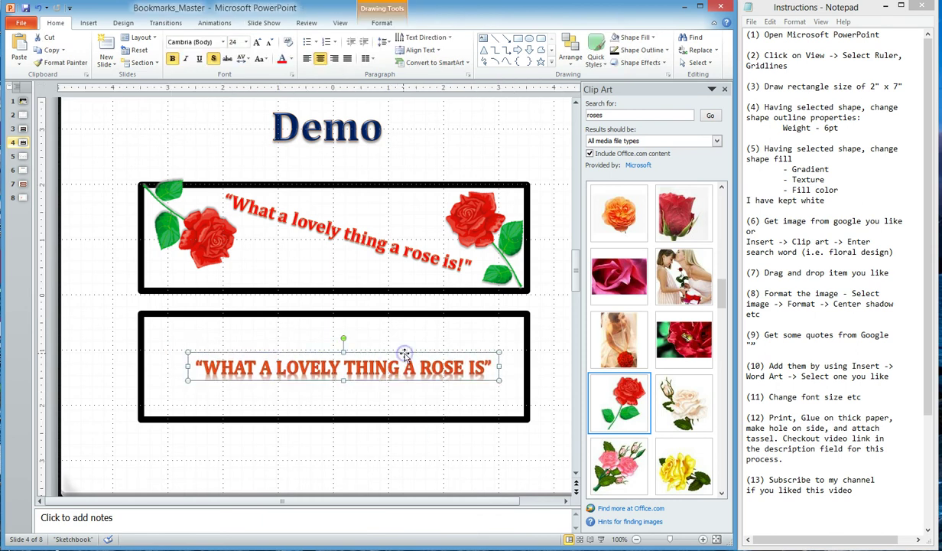
right_click(394, 346)
key(Delete)
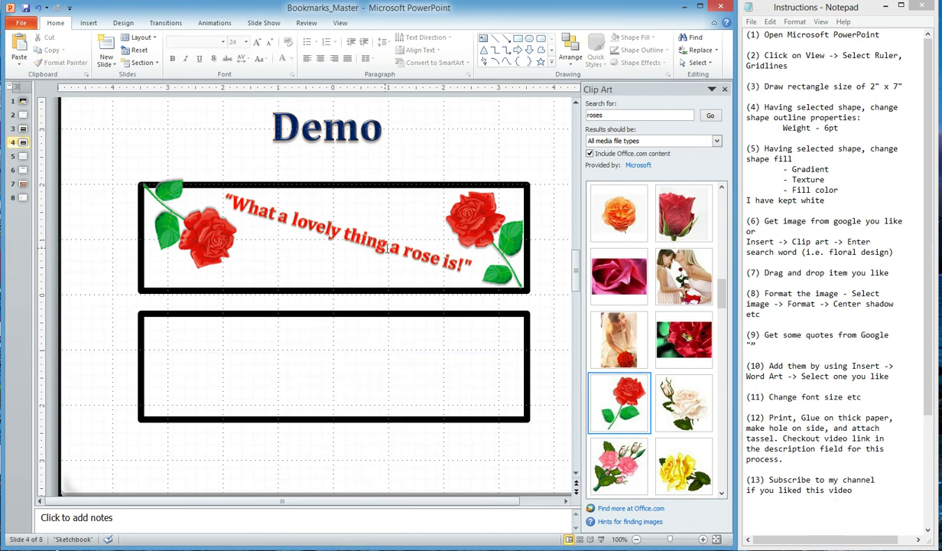
Step: Move the textured upper rectangle aside to uncover the left rose, and cut that rose picture
click(202, 229)
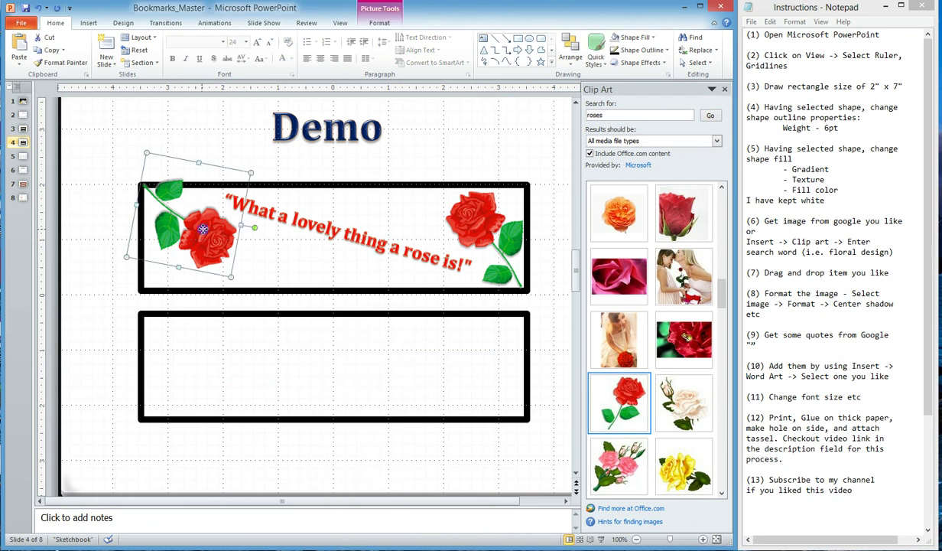
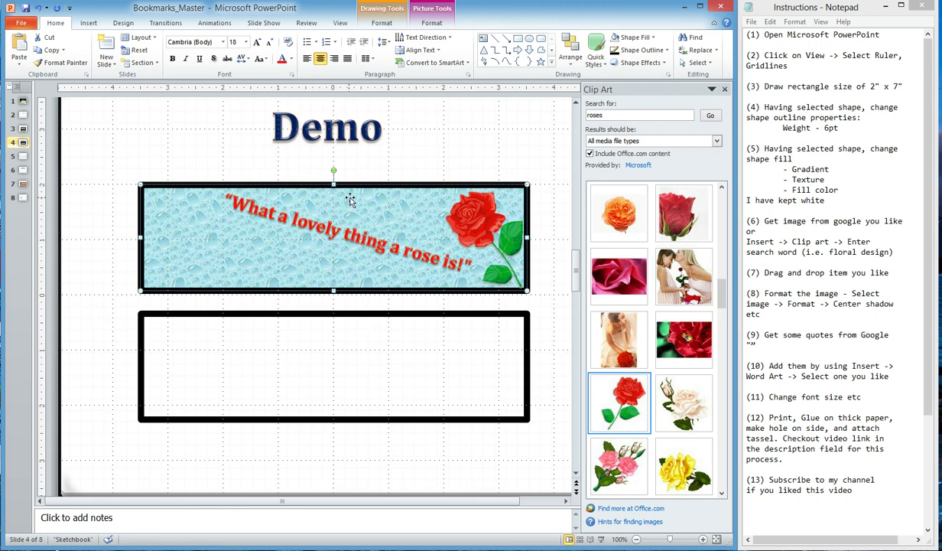
drag(364, 190, 387, 163)
drag(151, 205, 145, 268)
right_click(144, 267)
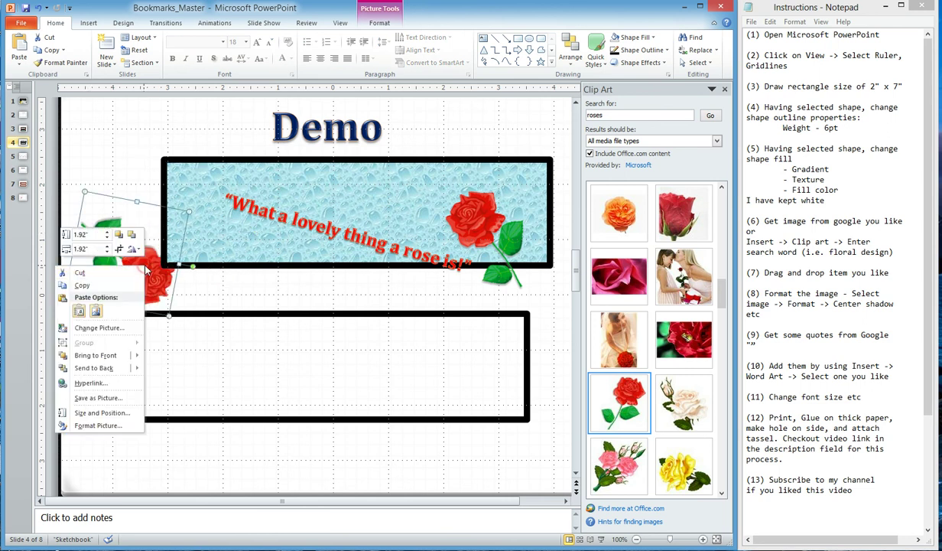
click(95, 263)
Step: Move the textured rectangle back above the lower rectangle together with the quote, and reposition the quote and the right rose inside it
mouse_move(123, 132)
mouse_down()
mouse_move(393, 247)
mouse_move(551, 292)
mouse_move(535, 287)
mouse_move(540, 295)
mouse_up()
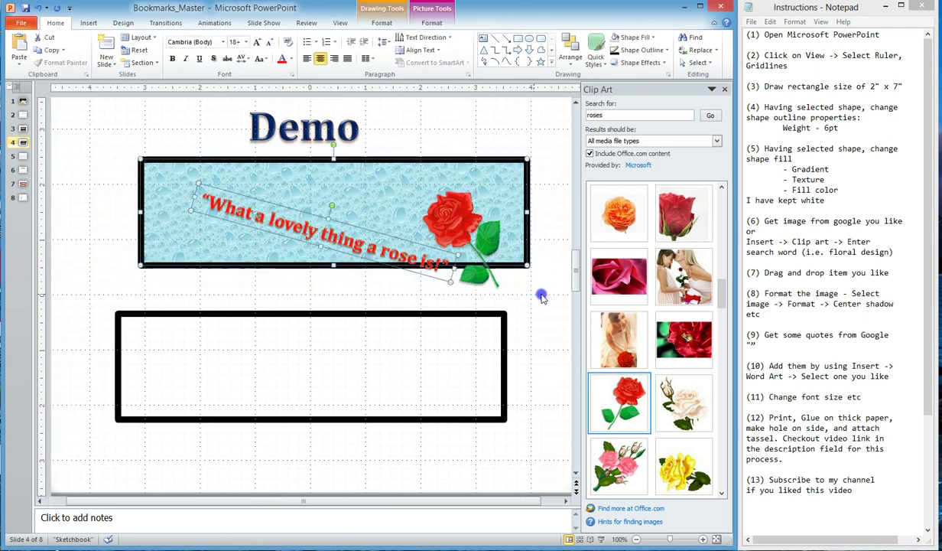
drag(444, 161, 440, 182)
click(357, 252)
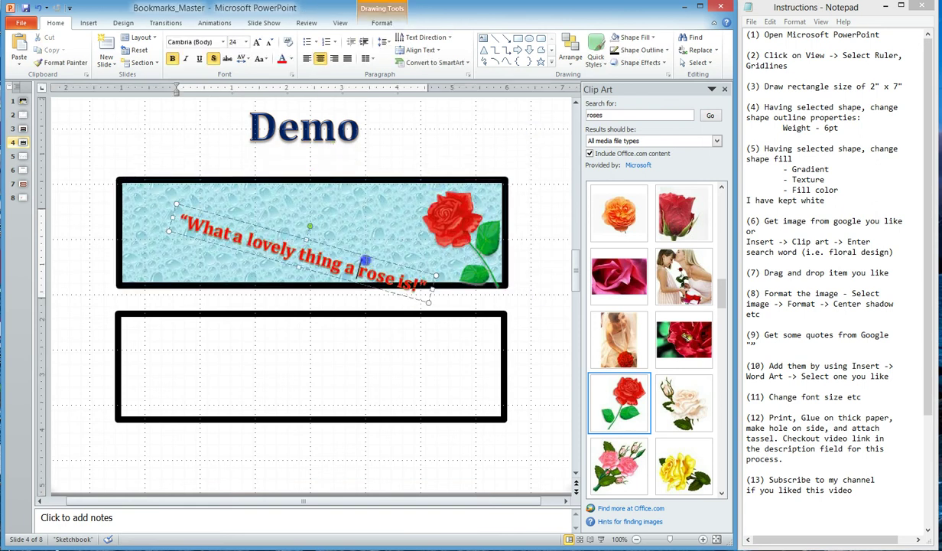
drag(358, 256, 378, 234)
click(463, 216)
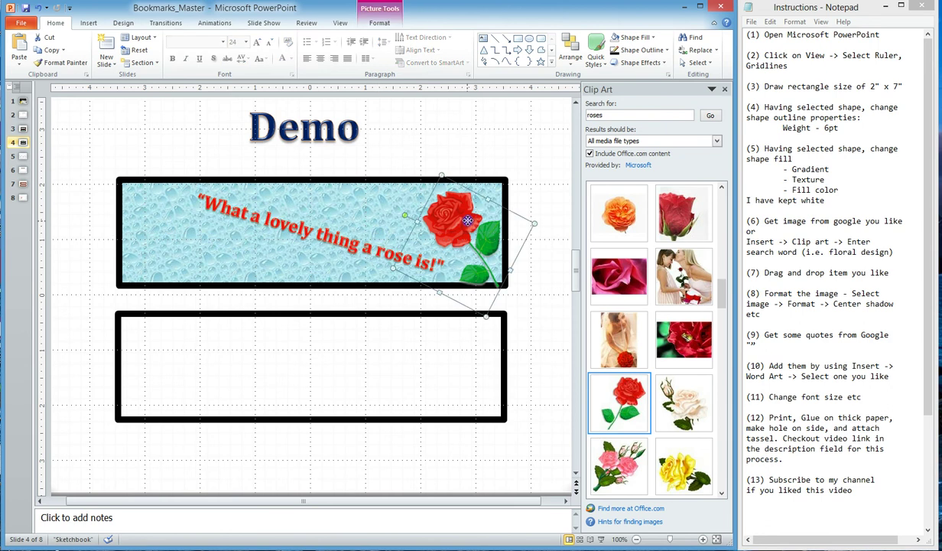
drag(465, 214, 464, 214)
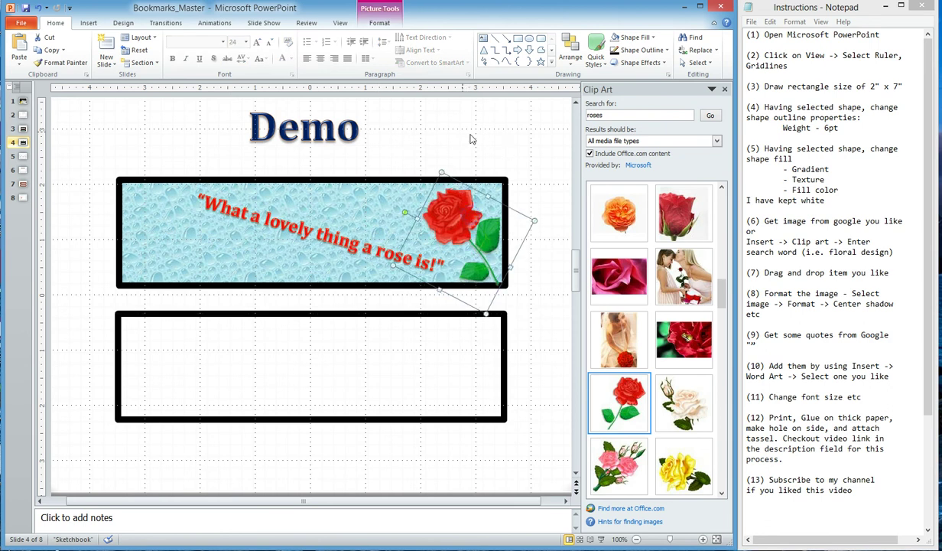
Step: Paste the cut rose picture onto the Demo slide and place it at the left end of the upper bookmark
right_click(462, 131)
click(390, 177)
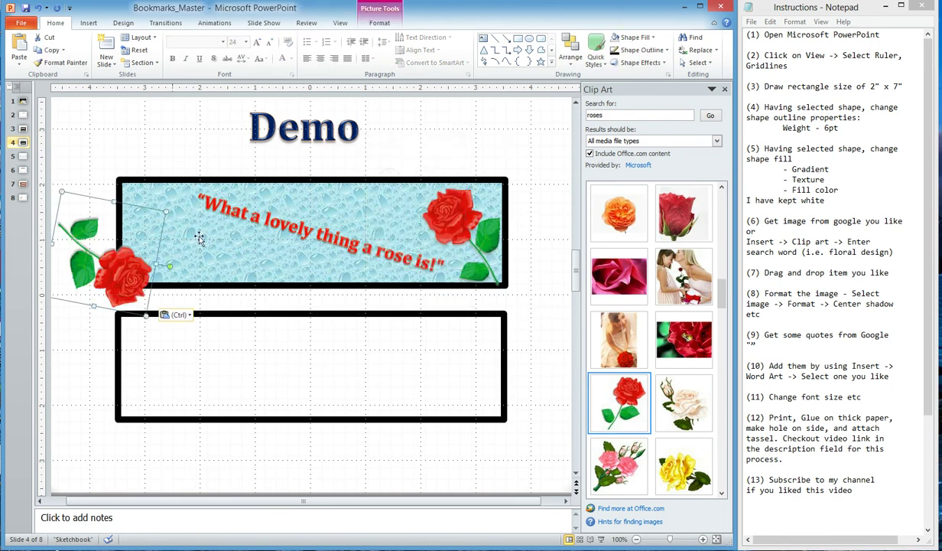
drag(130, 262, 173, 247)
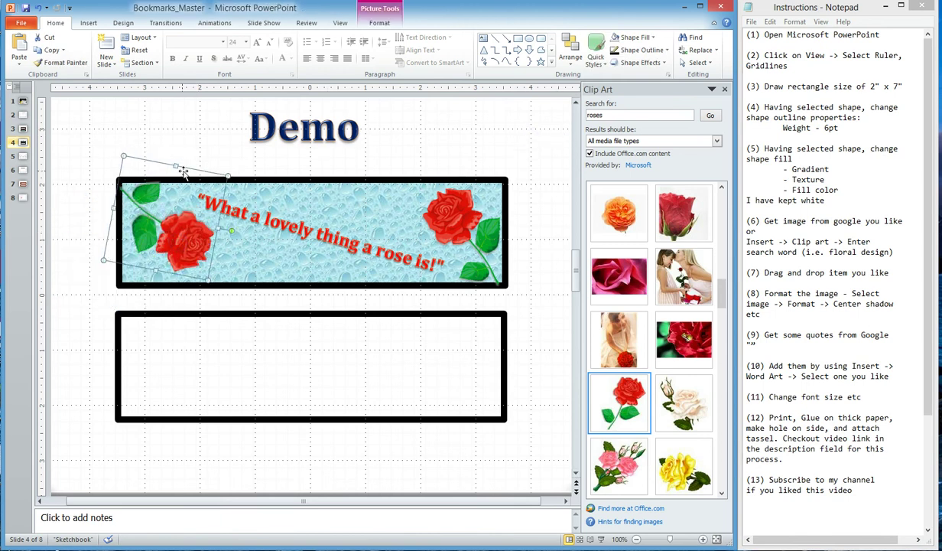
Step: Tilt the left rose slightly clockwise and the right rose slightly counterclockwise so their stems meet the upper bookmark's corners
click(233, 231)
click(225, 228)
drag(232, 237, 227, 245)
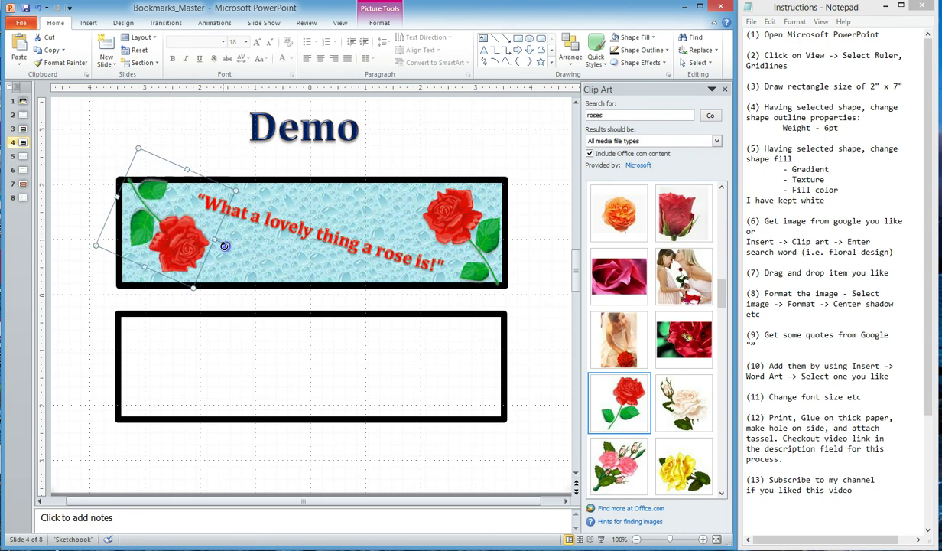
drag(163, 250, 161, 253)
click(389, 158)
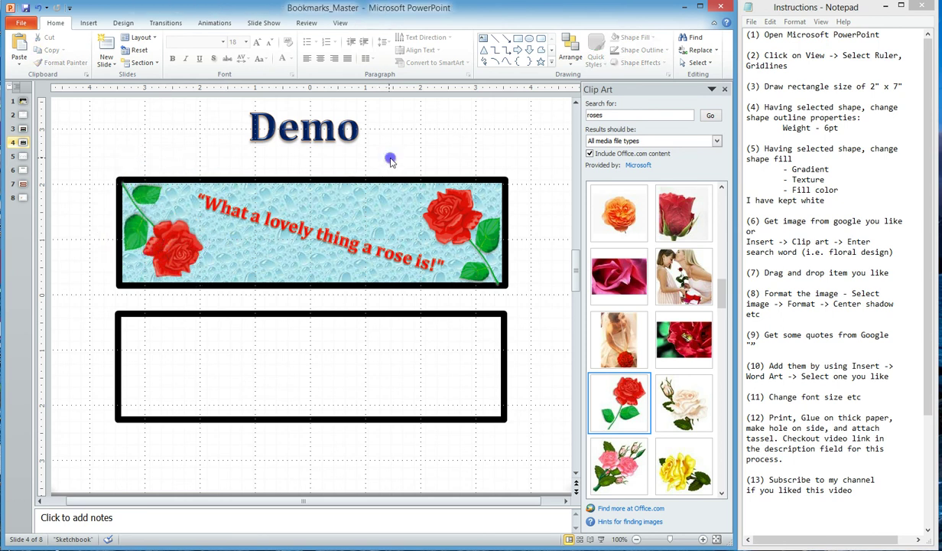
click(500, 278)
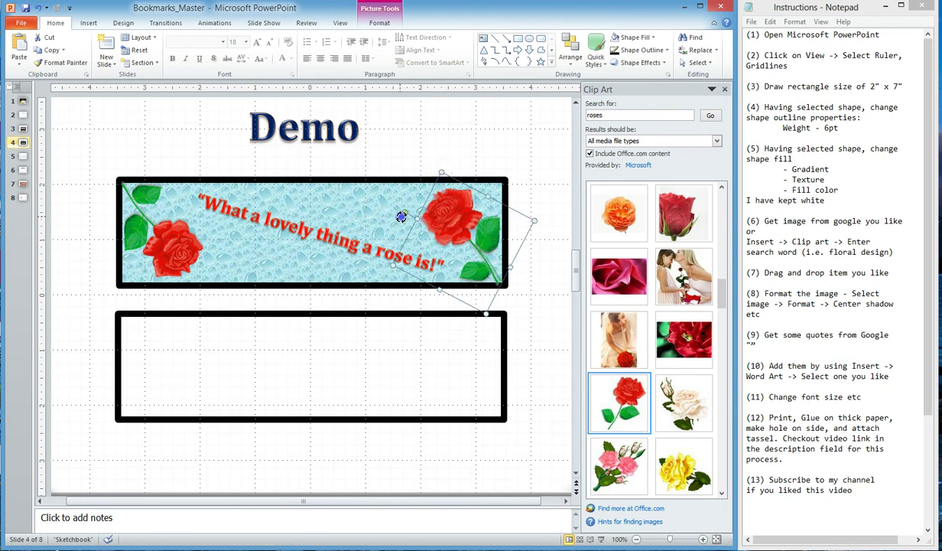
click(512, 146)
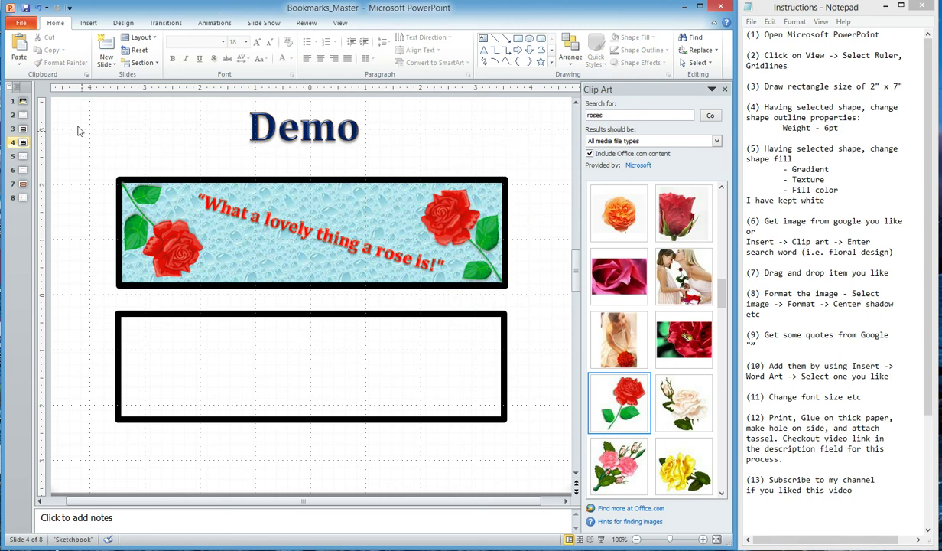
click(24, 130)
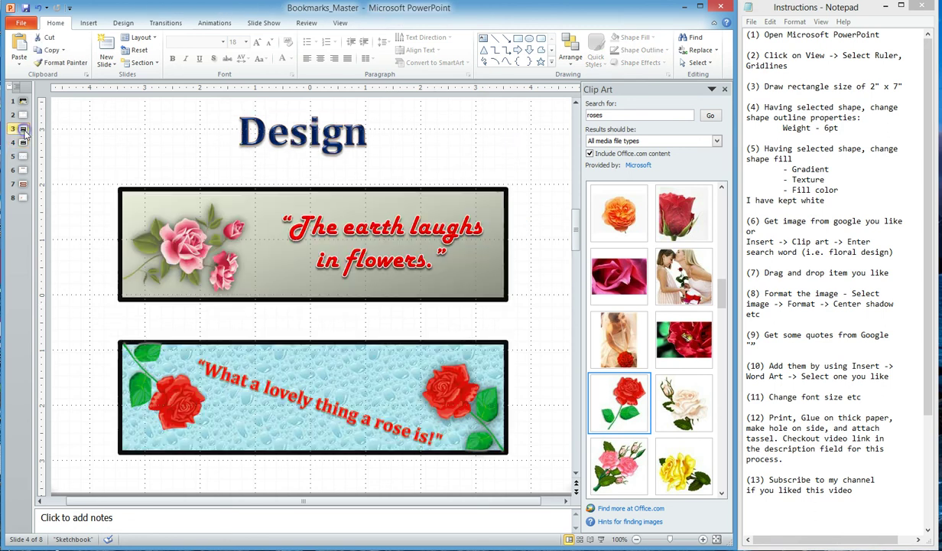
click(196, 248)
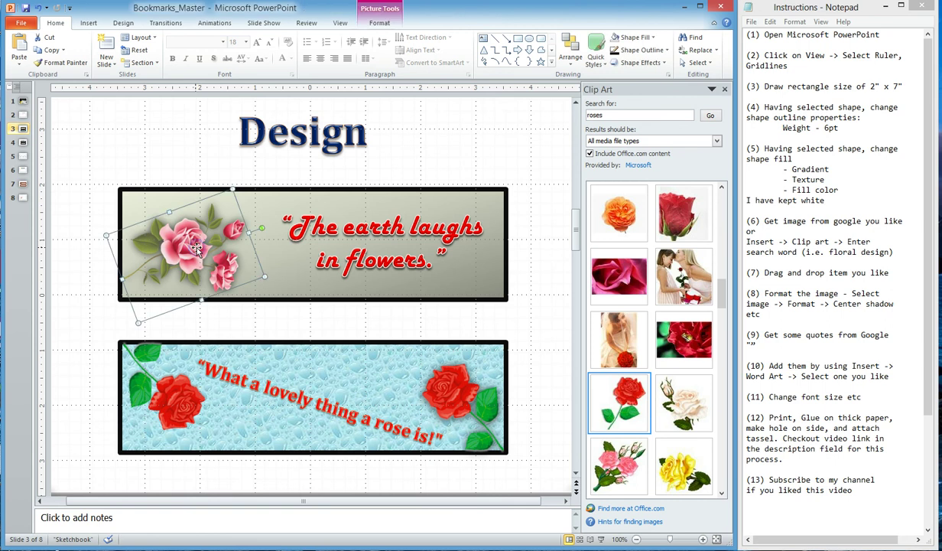
click(23, 142)
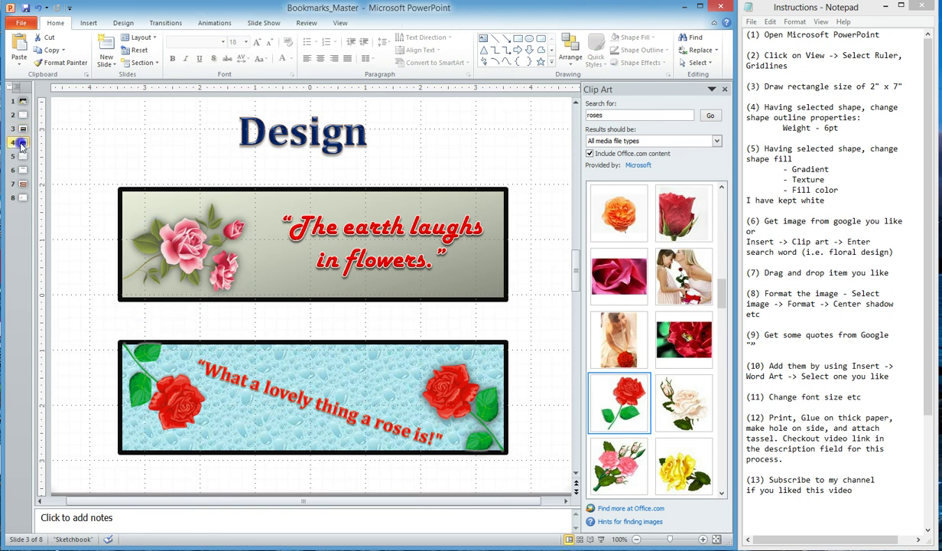
Step: Fill the lower rectangle on the Demo slide with a light pink From Center gradient
click(320, 317)
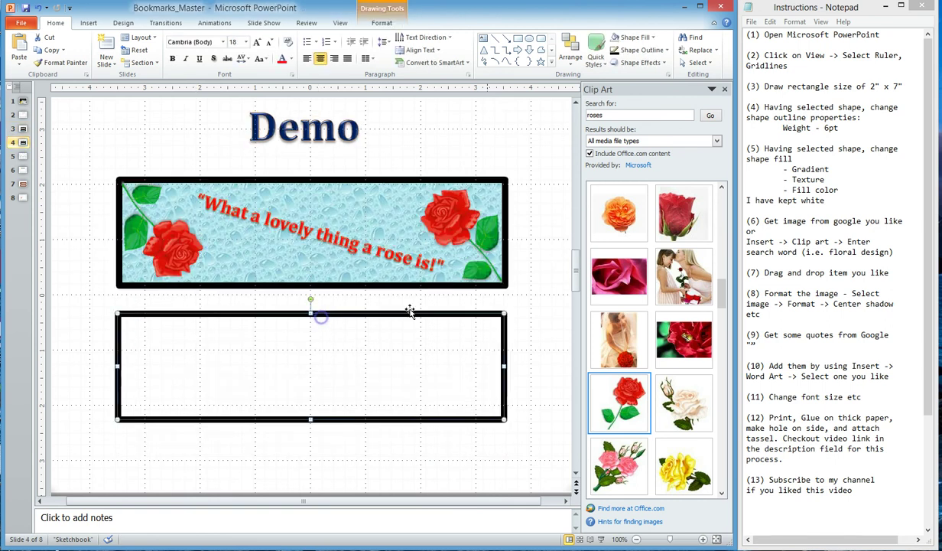
click(646, 37)
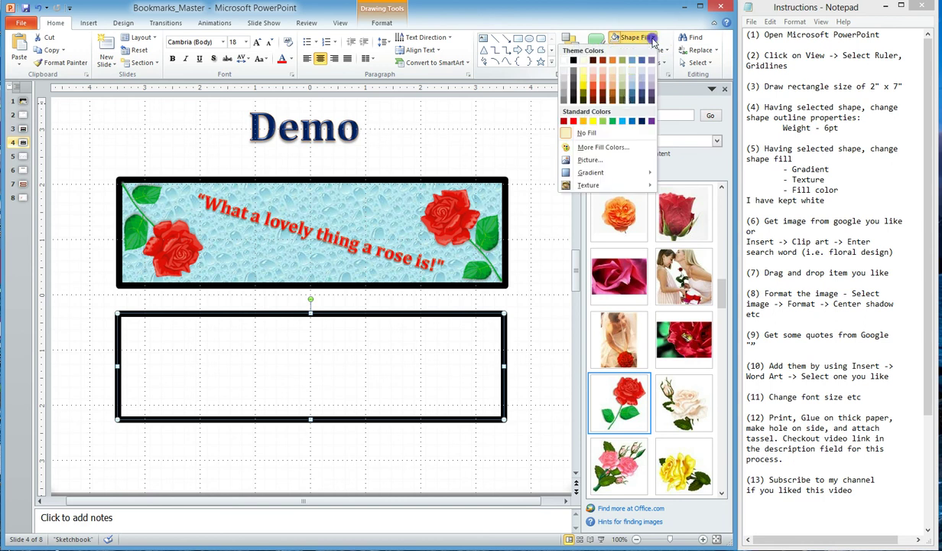
mouse_move(604, 174)
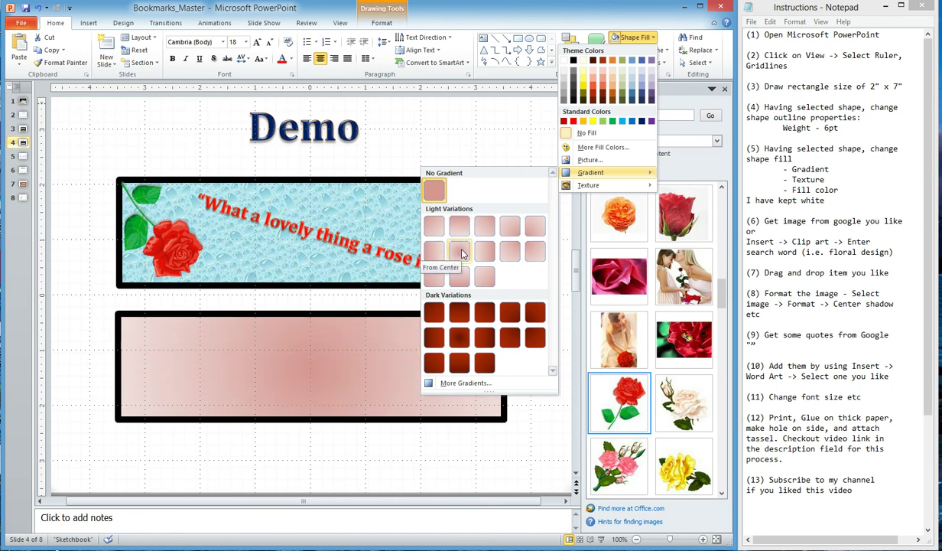
click(462, 255)
click(448, 243)
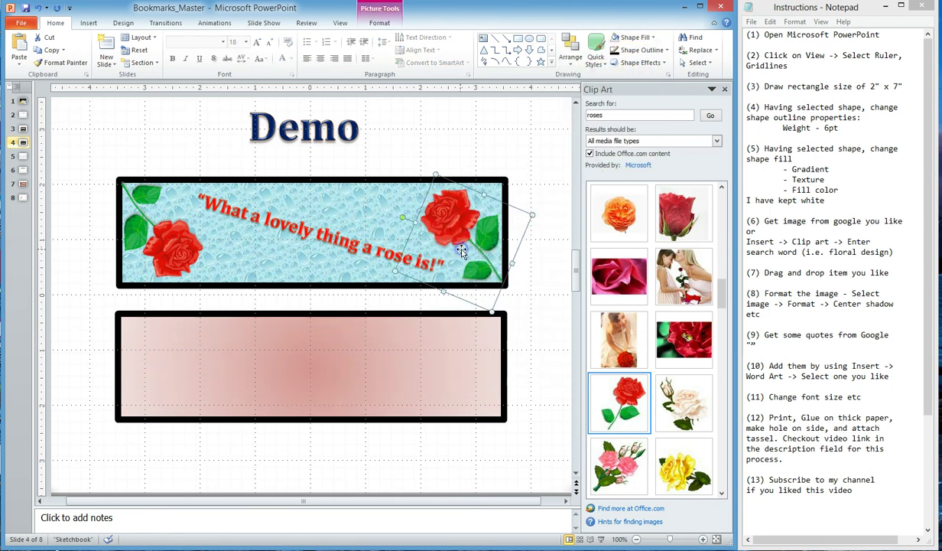
click(548, 287)
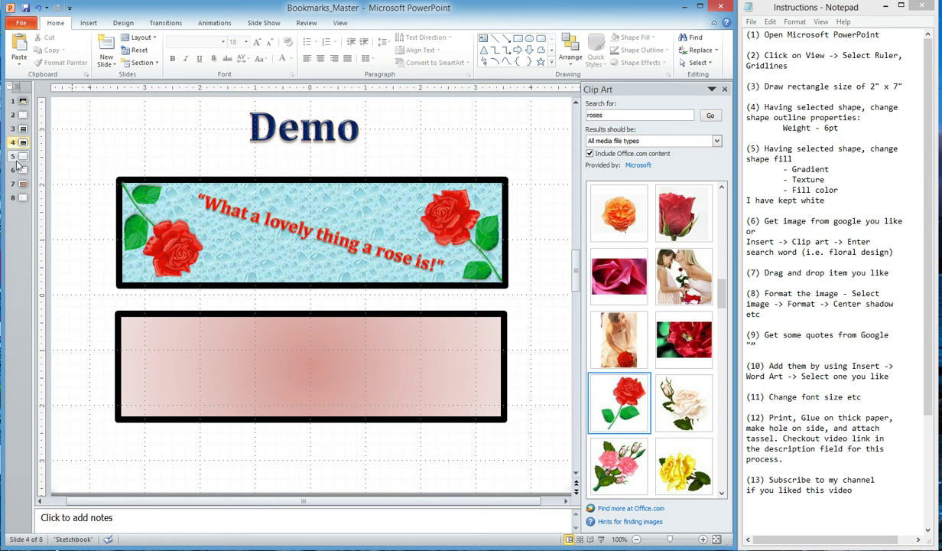
Step: Copy the pink rose picture from the Design slide's upper bookmark and paste it onto the Demo slide
click(21, 128)
click(189, 250)
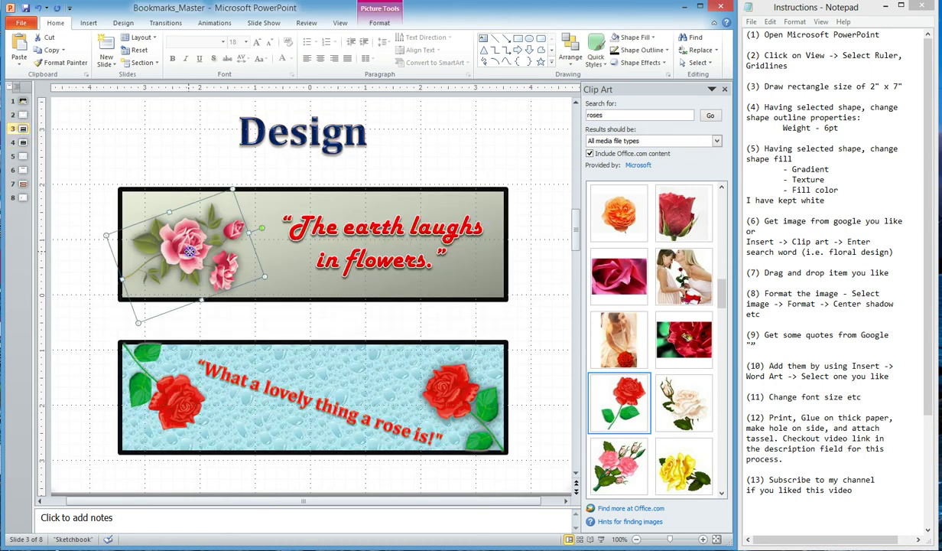
right_click(188, 251)
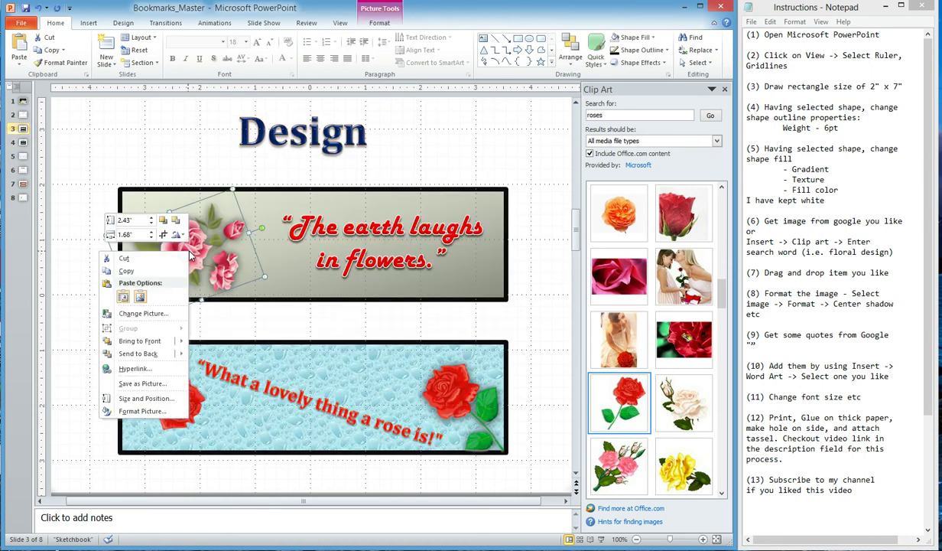
click(155, 273)
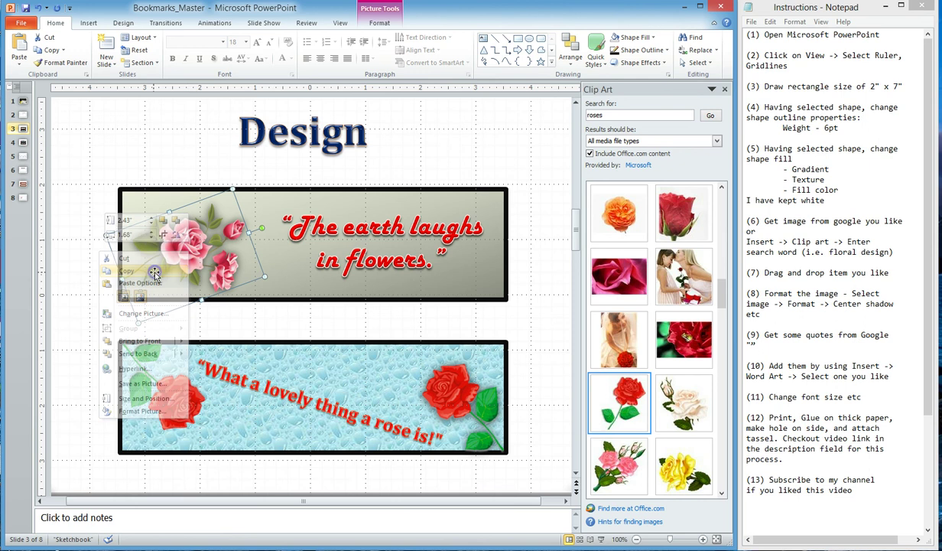
click(23, 142)
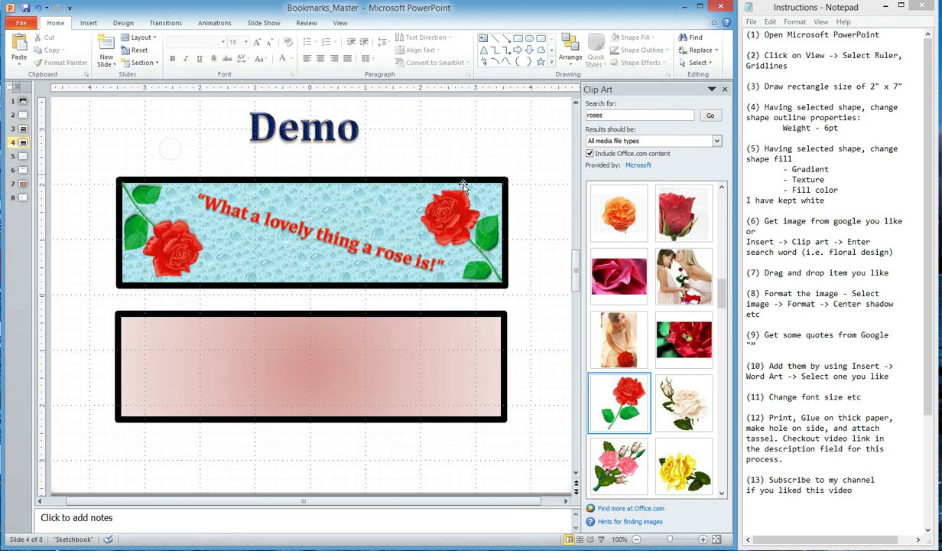
right_click(432, 157)
click(356, 198)
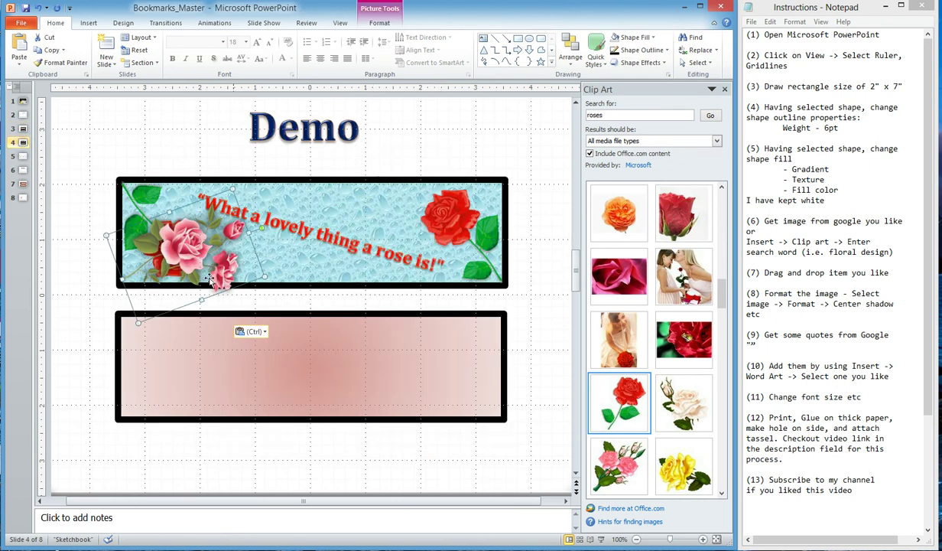
Step: Place the pink rose picture at the left end of the lower bookmark and rotate it slightly counterclockwise
drag(211, 279, 180, 388)
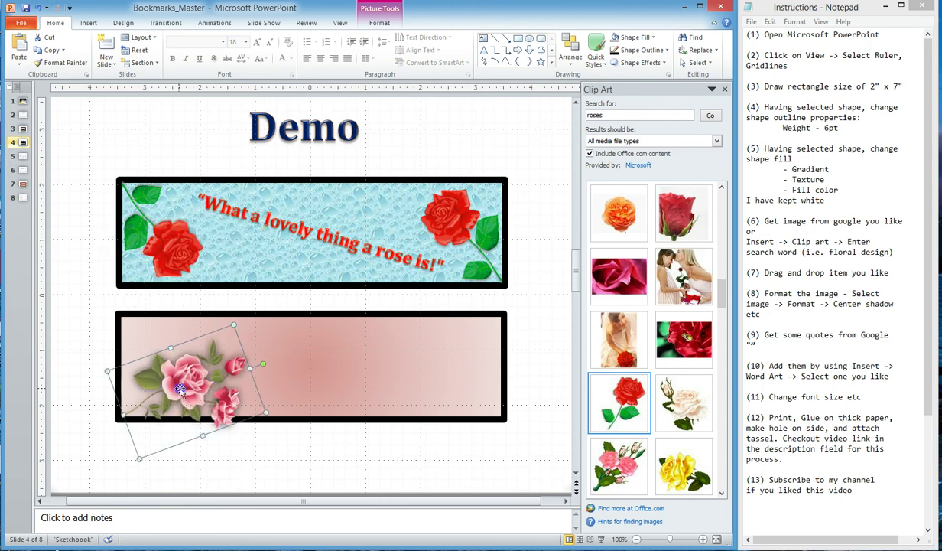
mouse_move(262, 363)
mouse_down()
mouse_move(247, 338)
mouse_move(255, 349)
mouse_up()
drag(178, 361, 165, 348)
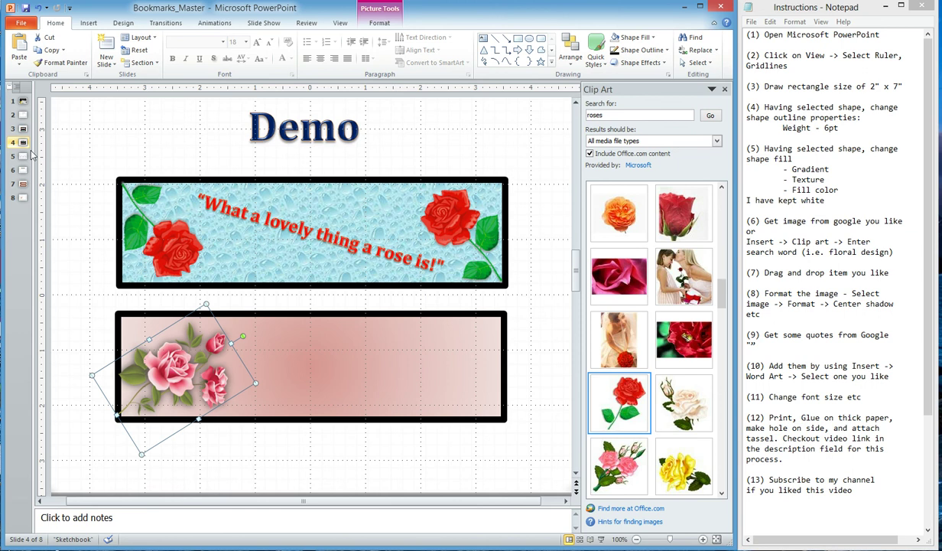
Step: Copy the “The earth laughs in flowers.” WordArt from the Design slide and place it beside the pink roses in the Demo slide's lower bookmark
click(23, 156)
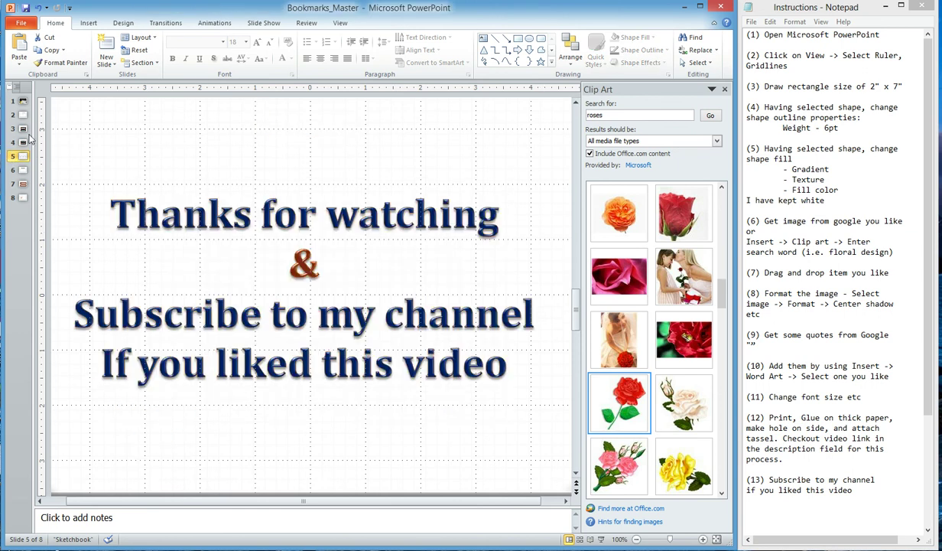
click(23, 129)
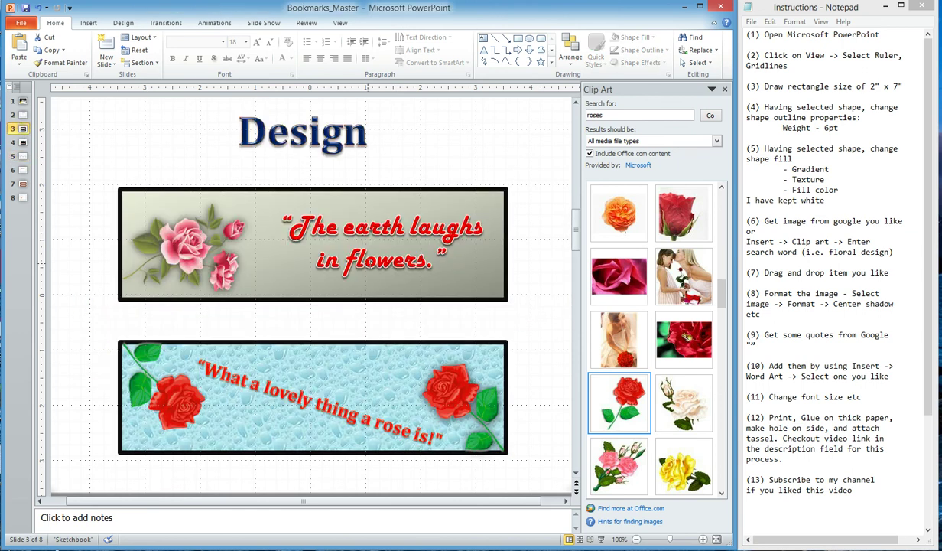
click(370, 258)
right_click(412, 209)
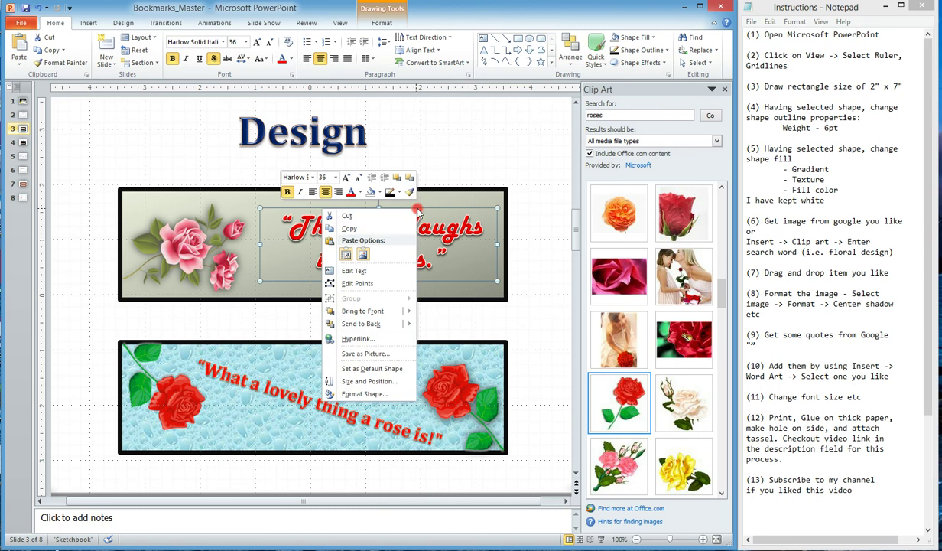
click(375, 228)
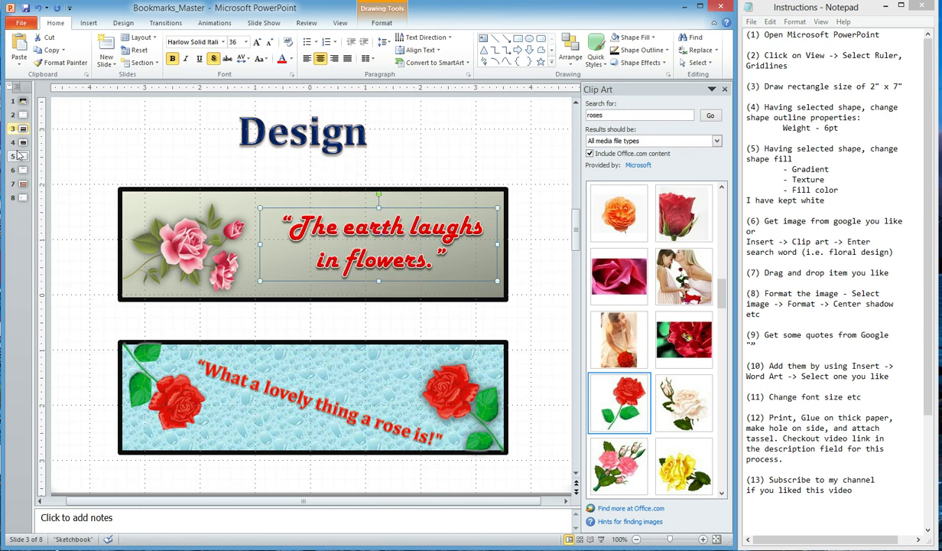
click(23, 142)
right_click(549, 333)
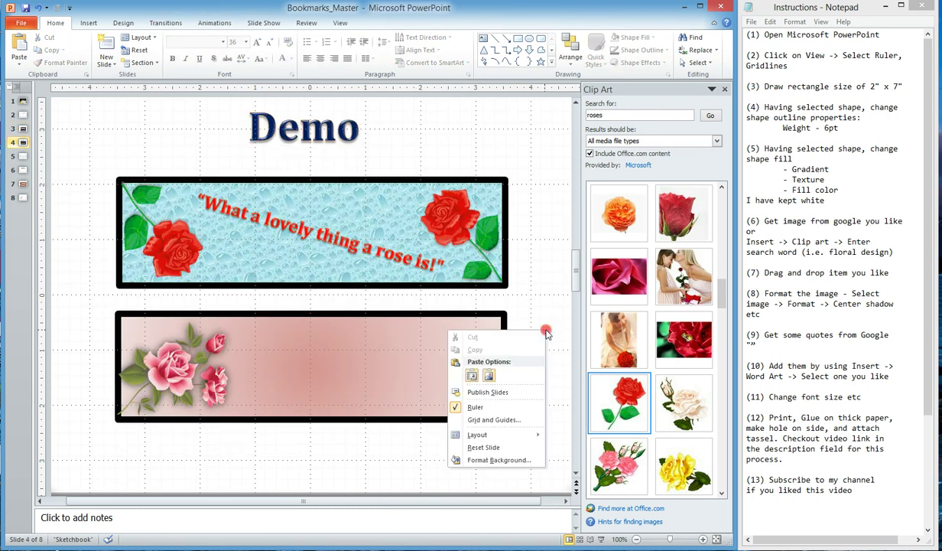
click(473, 371)
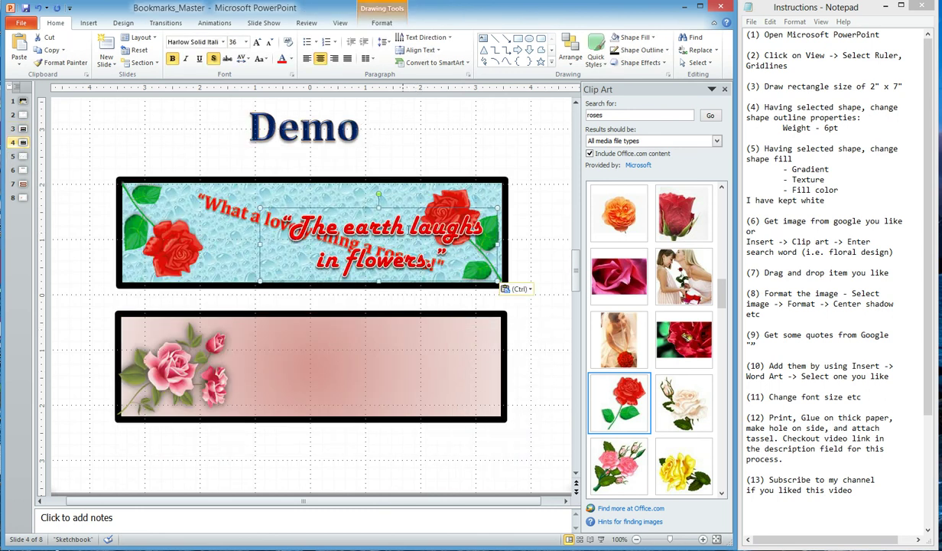
drag(409, 208, 401, 330)
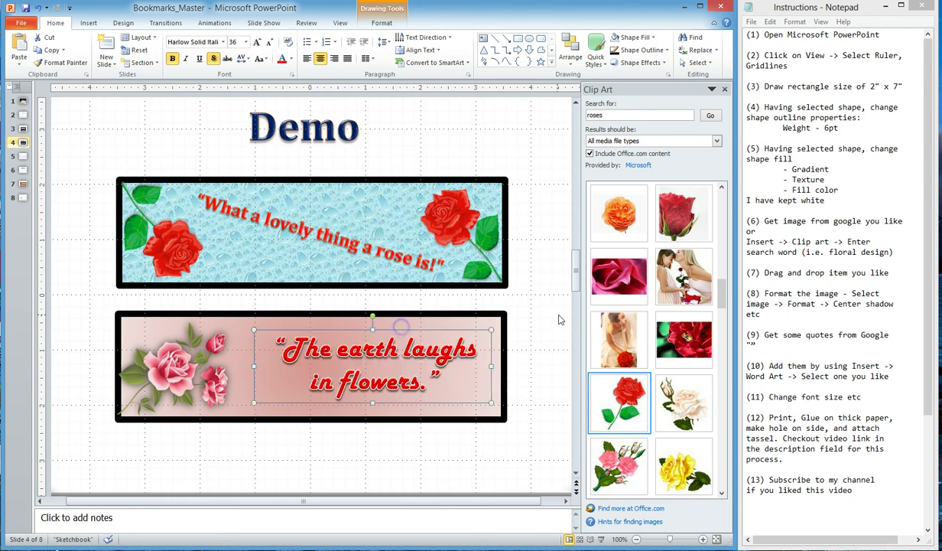